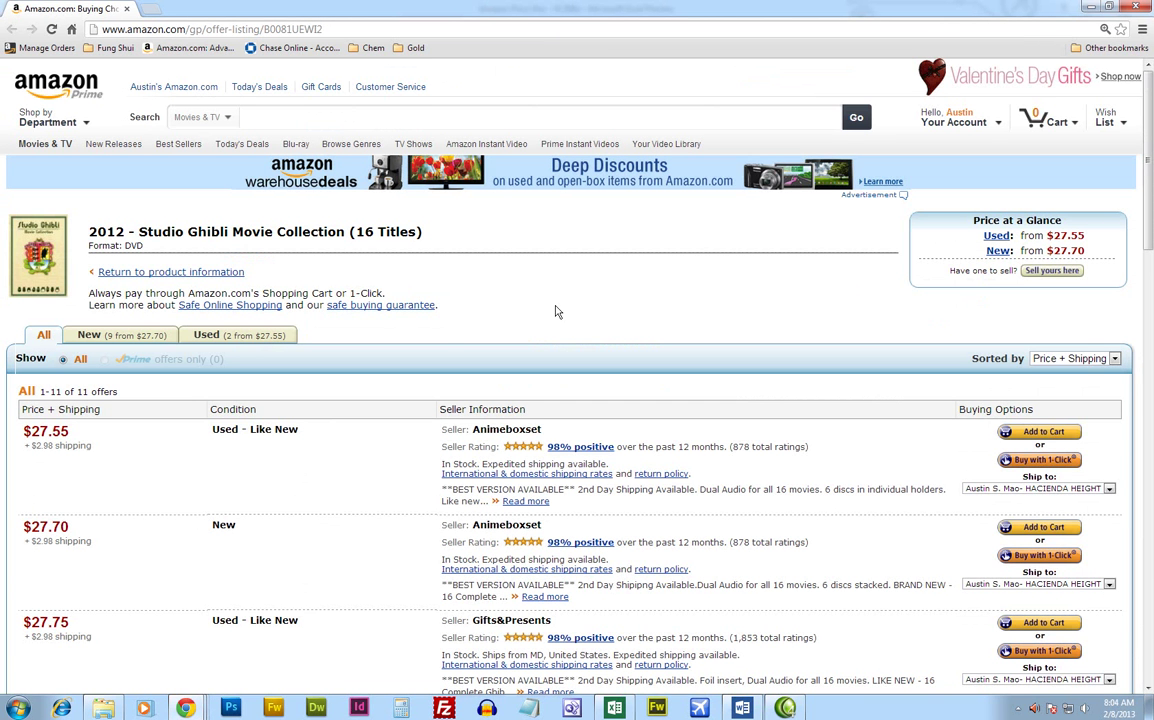
Scroll the Studio Ghibli offer listing down to the cheapest offers sorted by price plus shipping.
{"action": "left_click_drag", "start_coordinate": [139, 231], "coordinate": [462, 220]}
{"action": "left_click", "coordinate": [466, 250]}
{"action": "scroll", "coordinate": [470, 262], "scroll_direction": "down", "scroll_amount": 2}
{"action": "scroll", "coordinate": [470, 262], "scroll_direction": "down", "scroll_amount": 1}
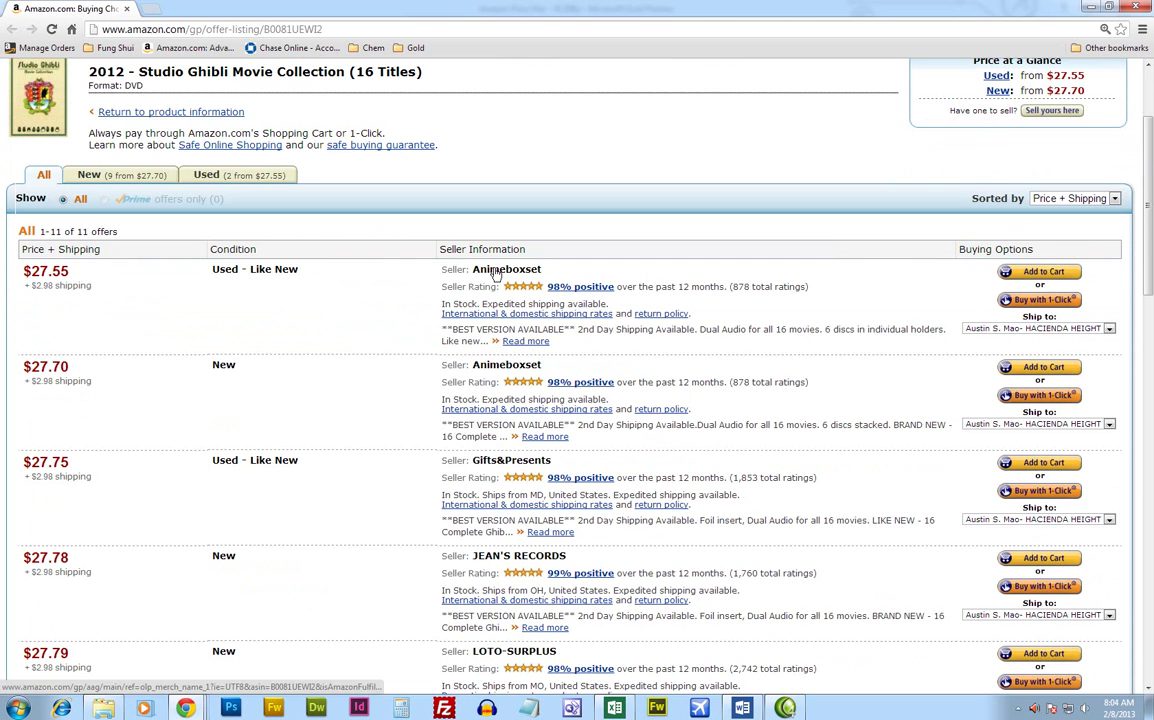
Hide Chrome and read Word's three-step outline, highlighting 'Download' in step 1.
{"action": "double_click", "coordinate": [223, 365]}
{"action": "double_click", "coordinate": [712, 9]}
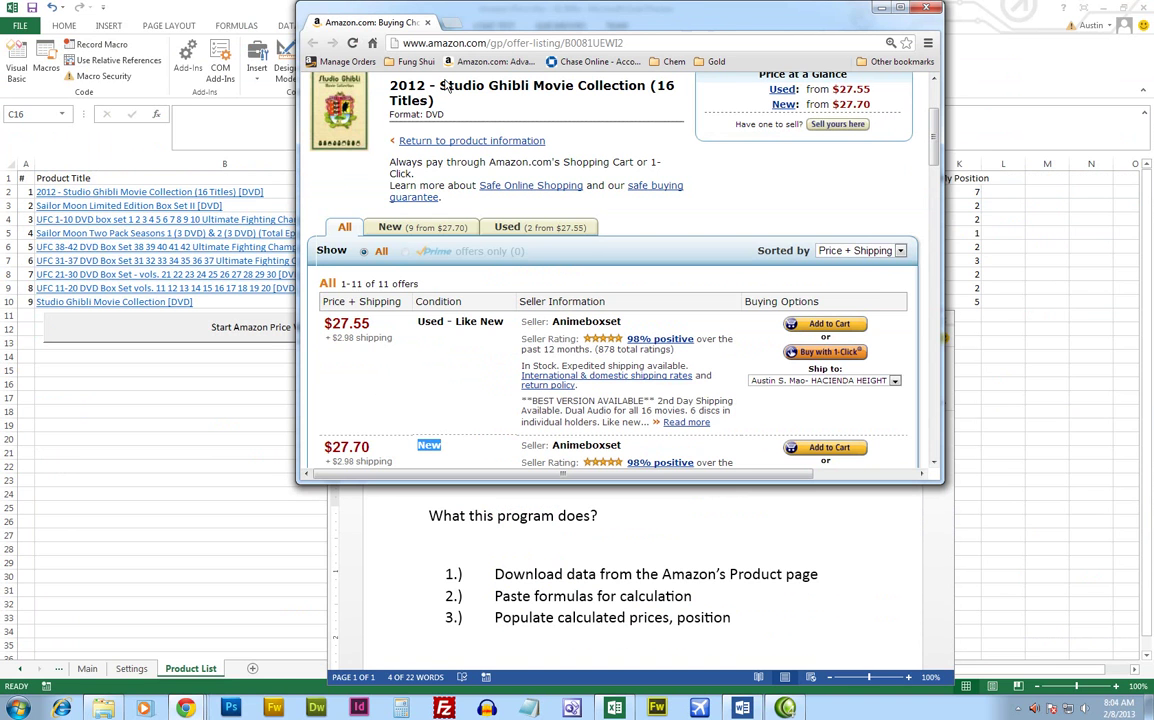
{"action": "key", "text": "super+Down"}
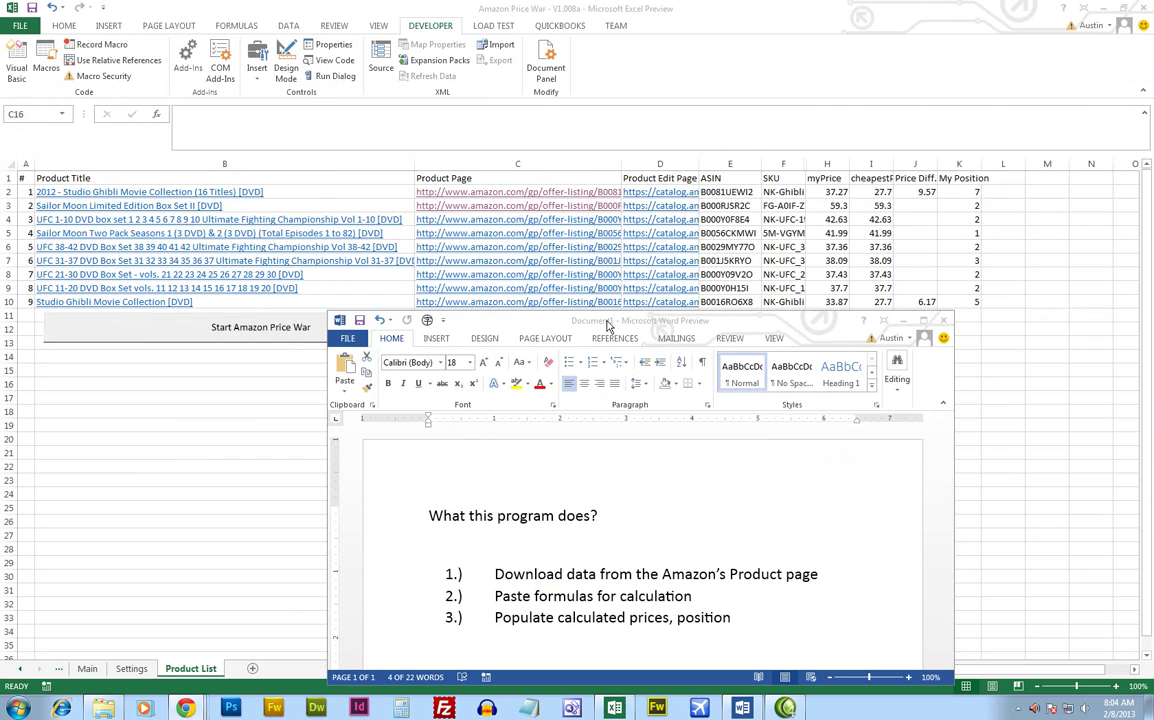
{"action": "left_click", "coordinate": [540, 328]}
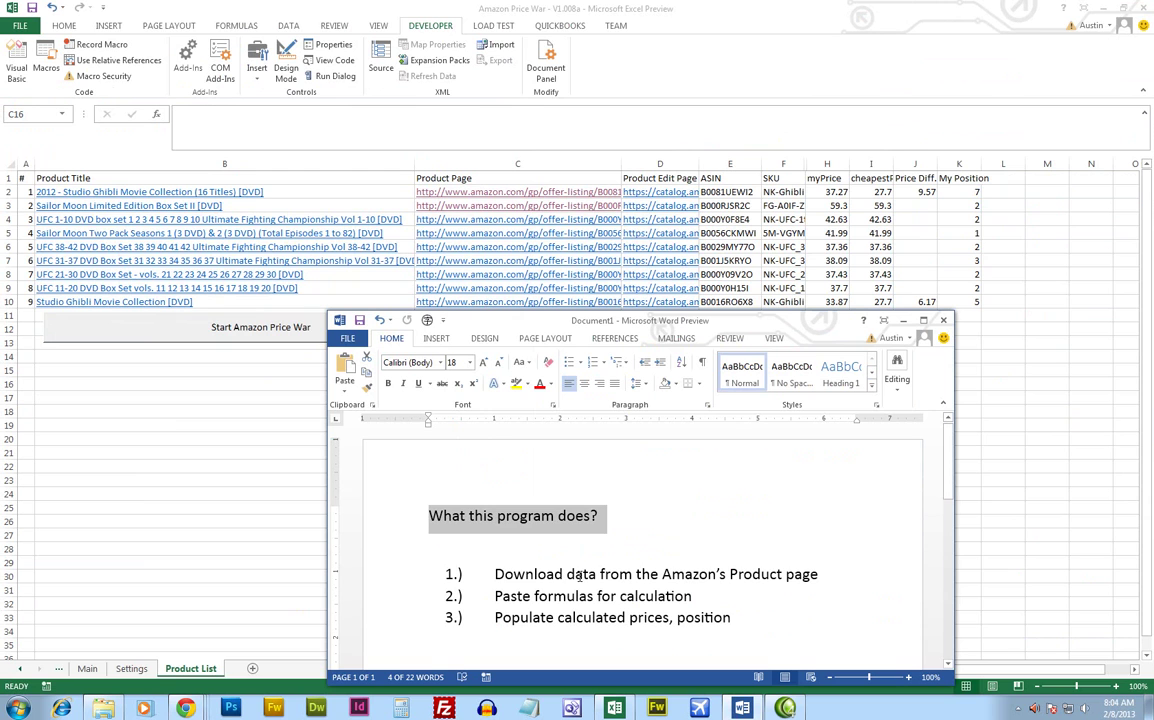
{"action": "left_click_drag", "start_coordinate": [566, 576], "coordinate": [494, 576]}
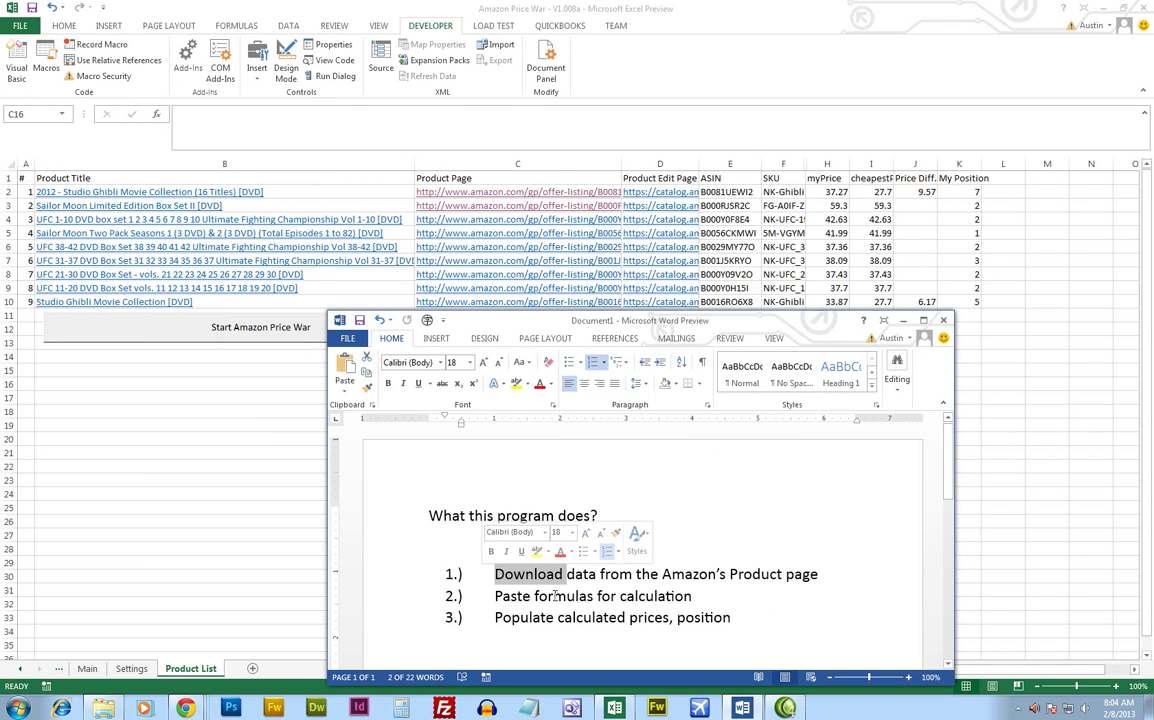
Switch to the Main sheet and scroll right to the calculation columns X–AB.
{"action": "key", "text": "alt+Tab"}
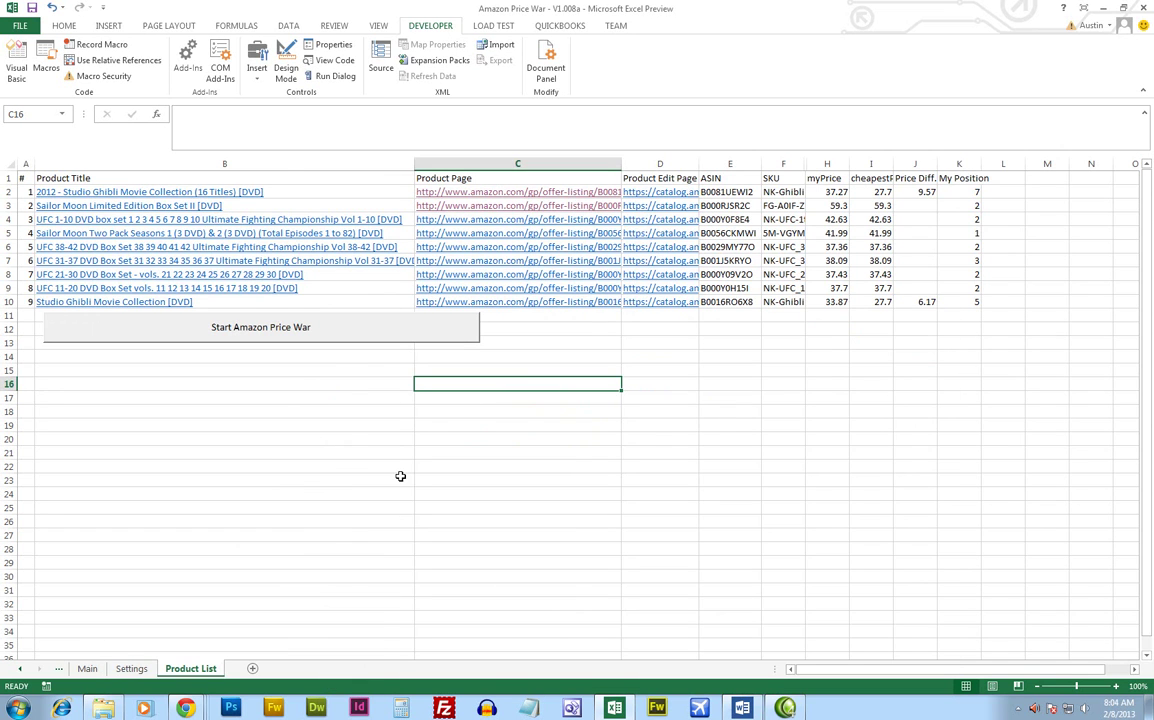
{"action": "left_click", "coordinate": [88, 668]}
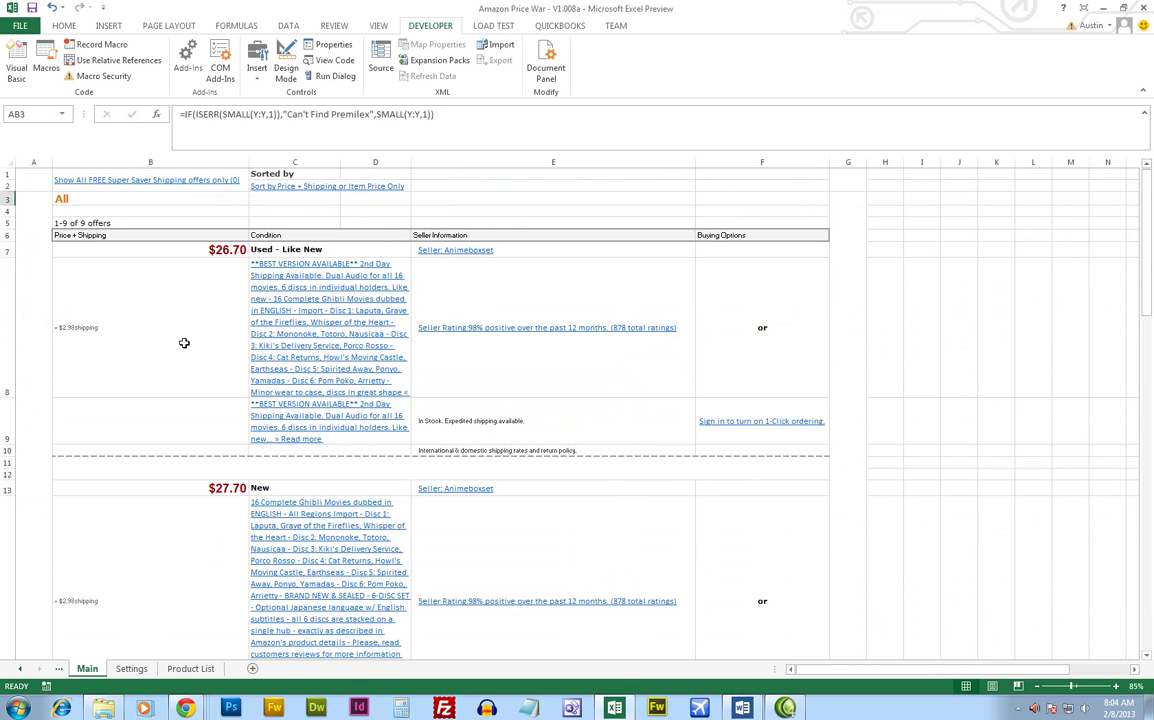
{"action": "left_click", "coordinate": [327, 186]}
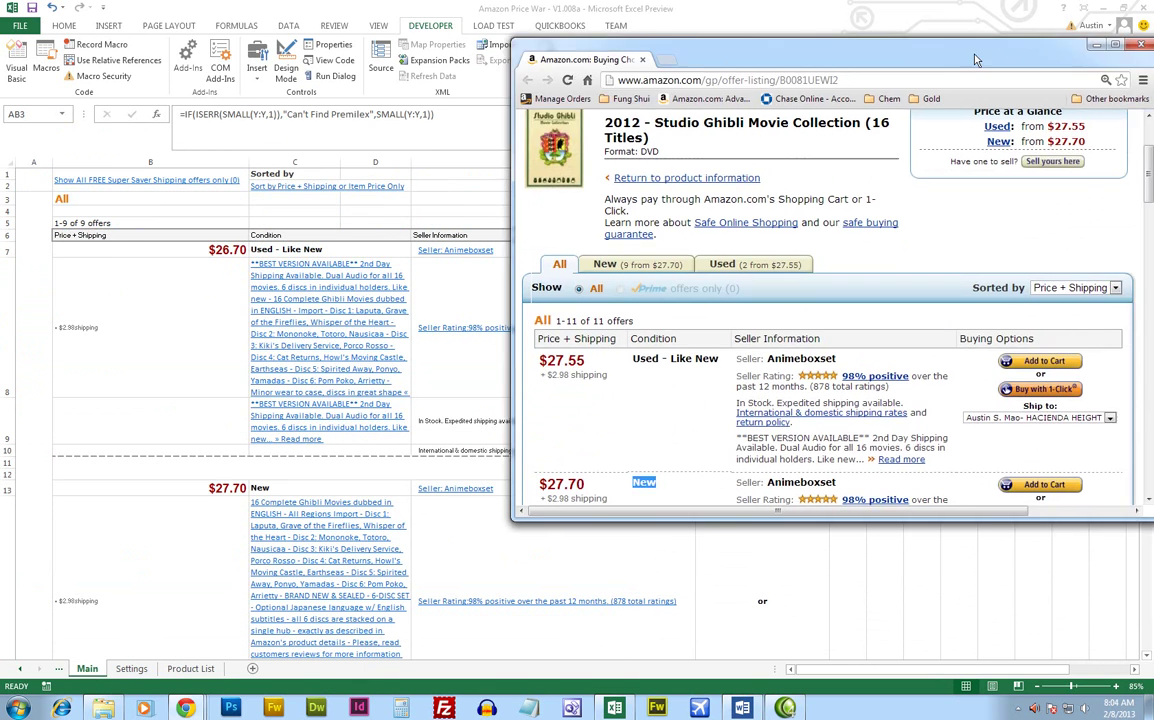
{"action": "scroll", "coordinate": [665, 315], "scroll_direction": "down", "scroll_amount": 2}
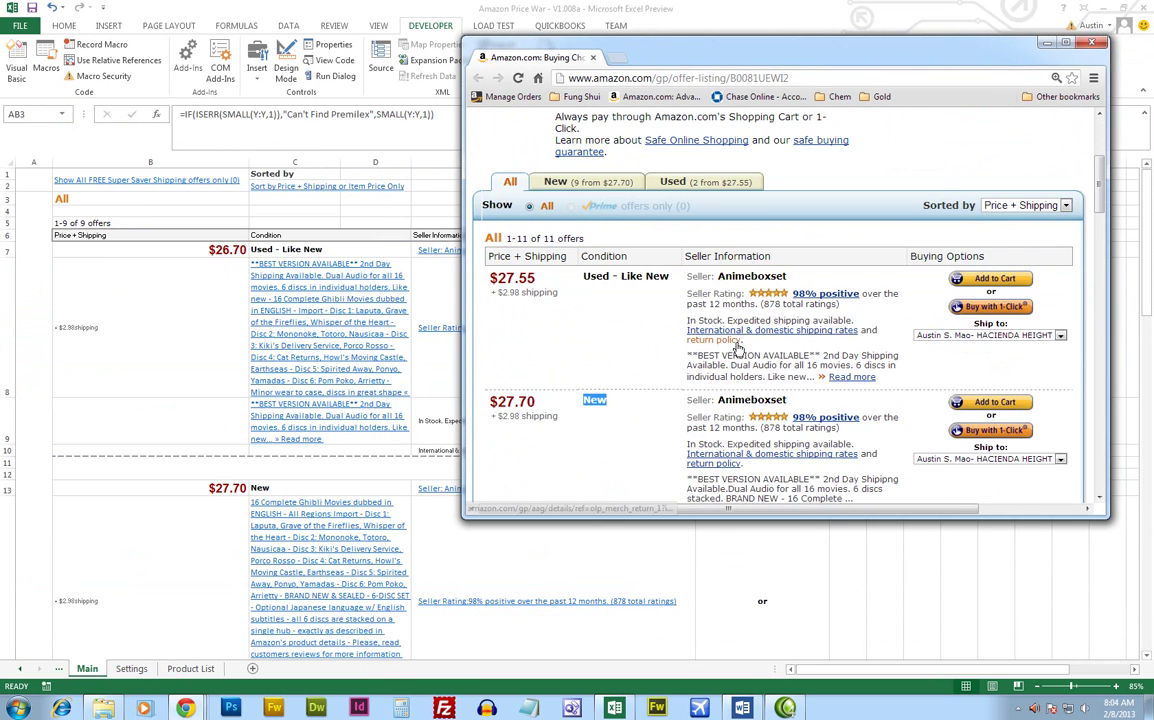
{"action": "left_click_drag", "start_coordinate": [900, 44], "coordinate": [28, 101]}
{"action": "left_click", "coordinate": [219, 100]}
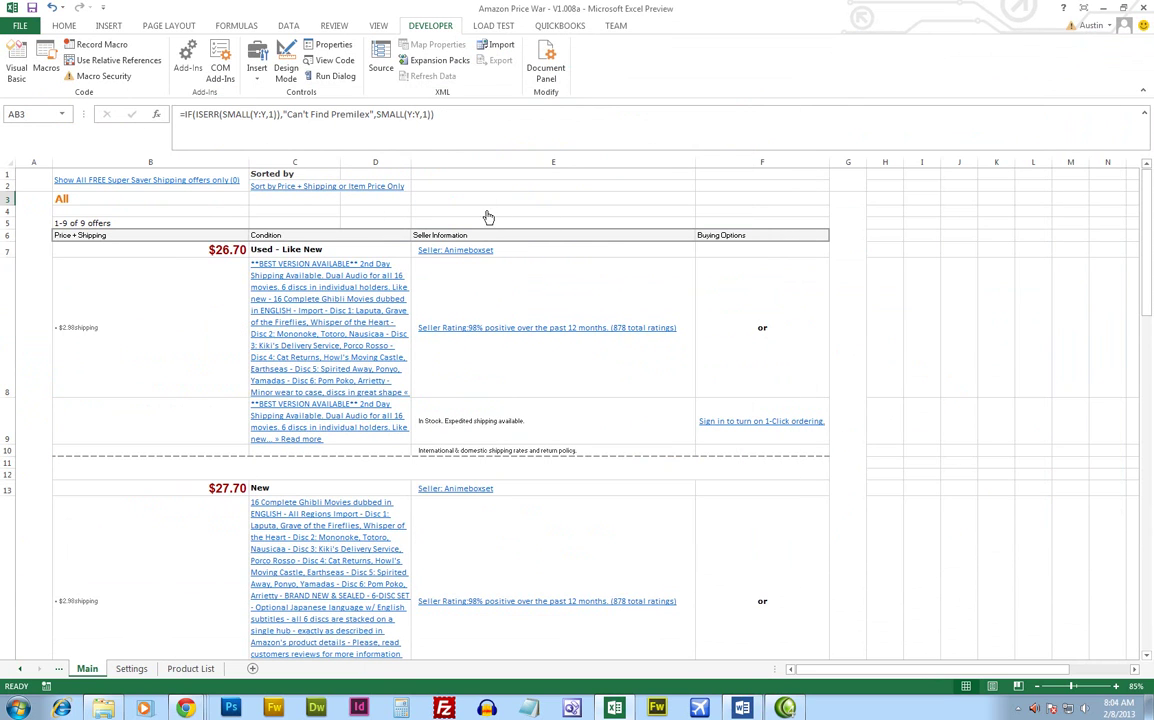
{"action": "left_click_drag", "start_coordinate": [932, 676], "coordinate": [1017, 679]}
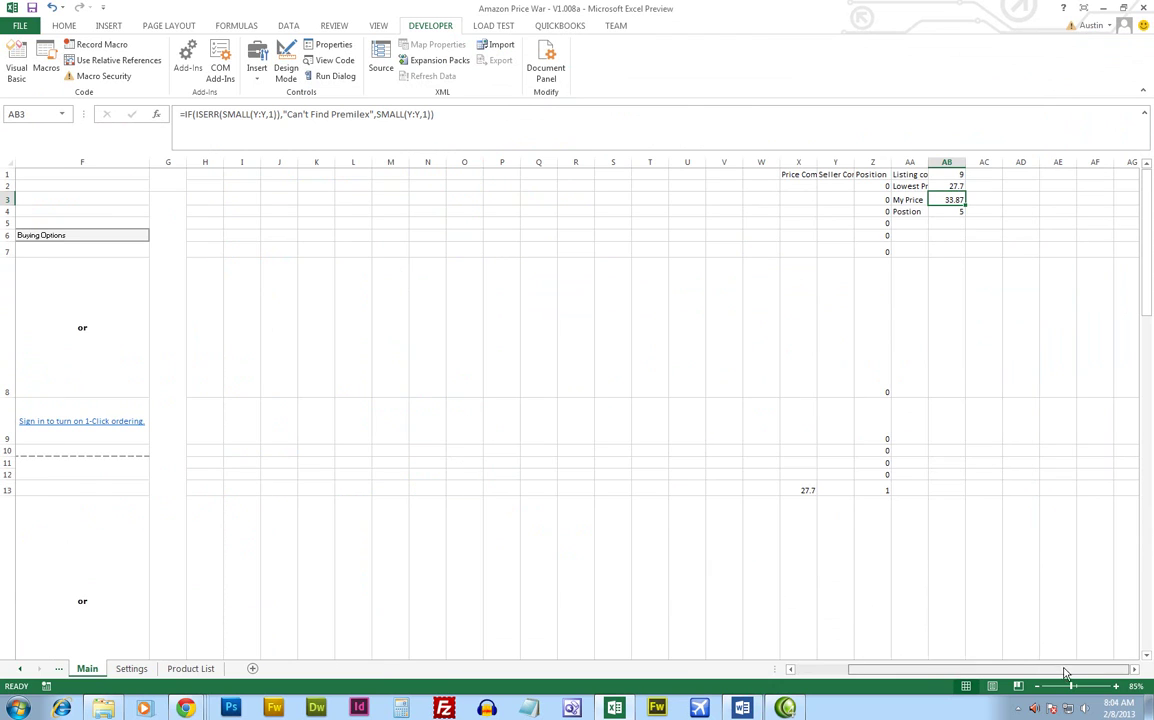
Inspect the X3 formula, begin an edit, then cancel with Esc to keep it unchanged.
{"action": "left_click", "coordinate": [808, 200]}
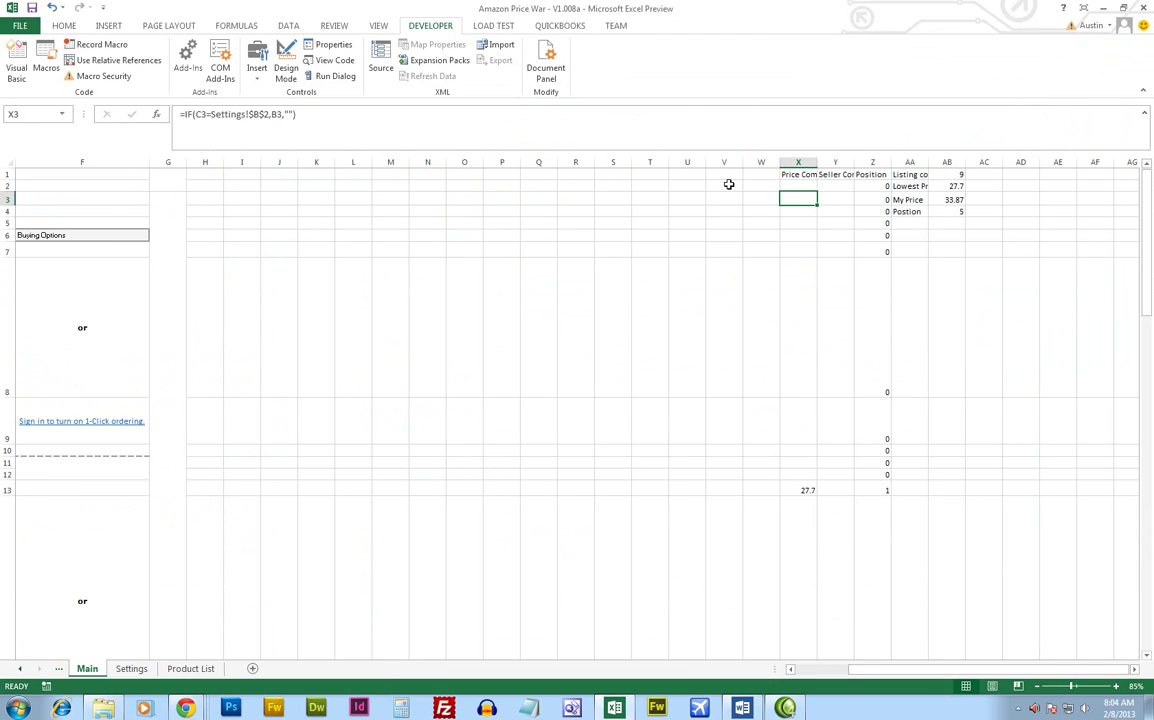
{"action": "left_click", "coordinate": [273, 131]}
{"action": "key", "text": "ctrl+a"}
{"action": "type", "text": "="}
{"action": "left_click", "coordinate": [842, 199]}
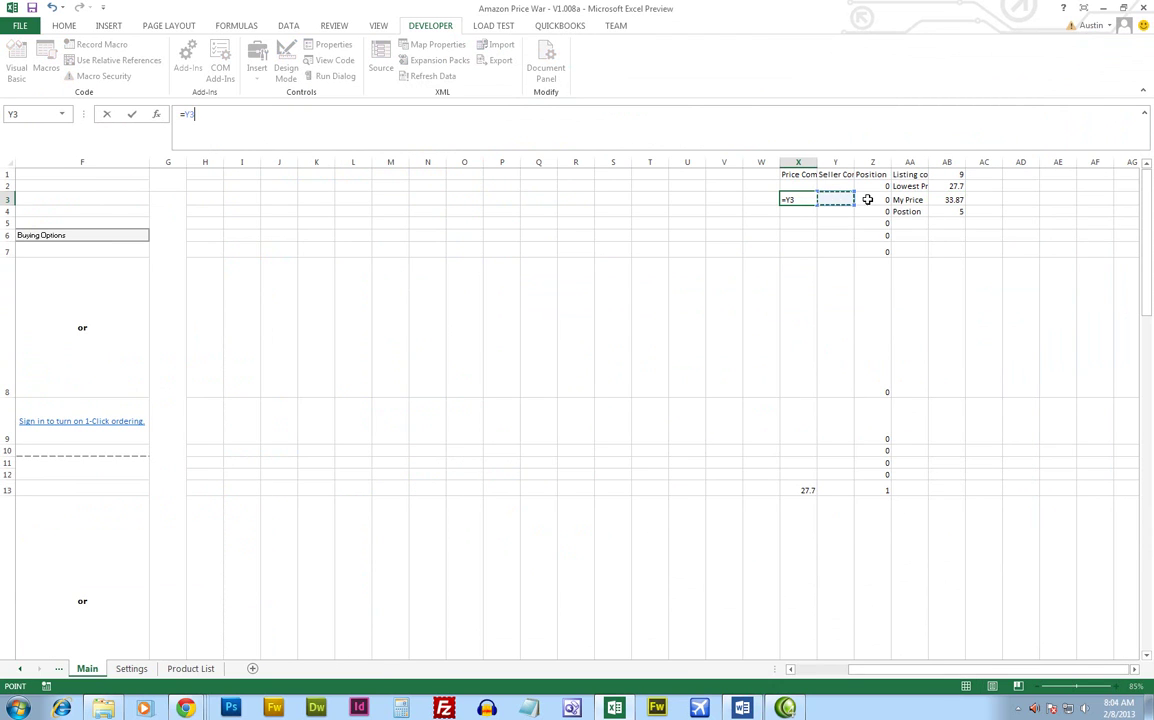
{"action": "key", "text": "Escape"}
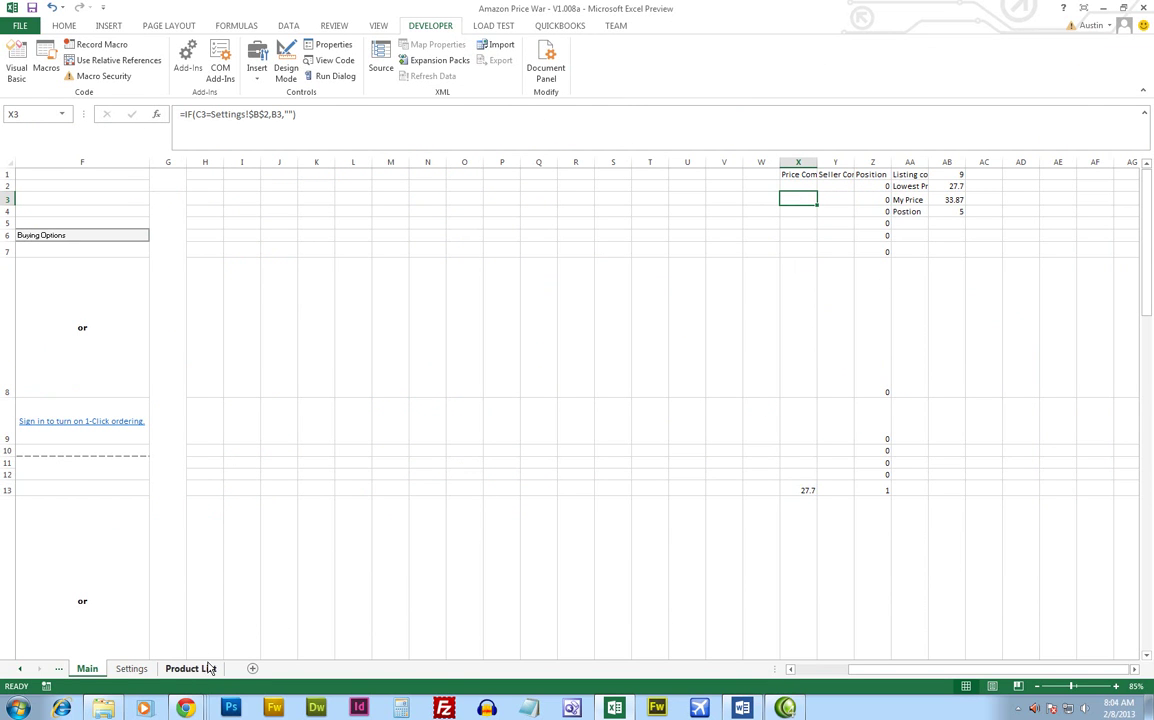
Highlight 'calculated prices' in the Word notes and return to the Product List sheet.
{"action": "key", "text": "alt+Tab"}
{"action": "key", "text": "alt+Tab"}
{"action": "key", "text": "alt+Tab"}
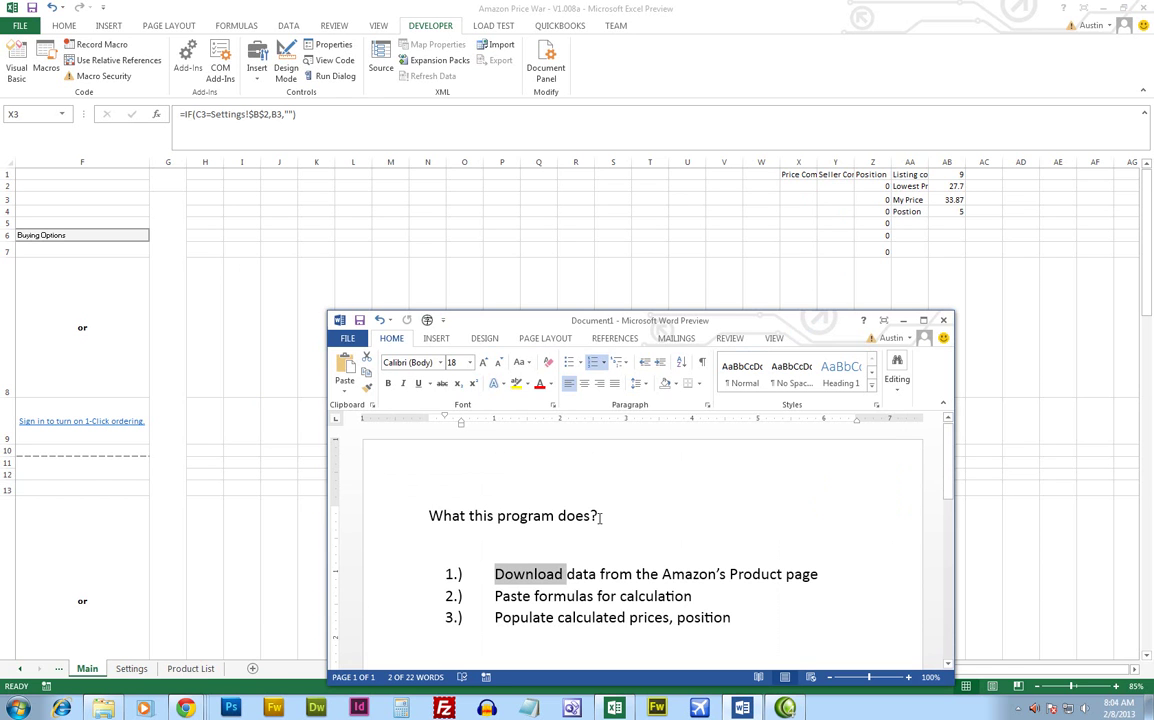
{"action": "left_click_drag", "start_coordinate": [573, 617], "coordinate": [675, 617]}
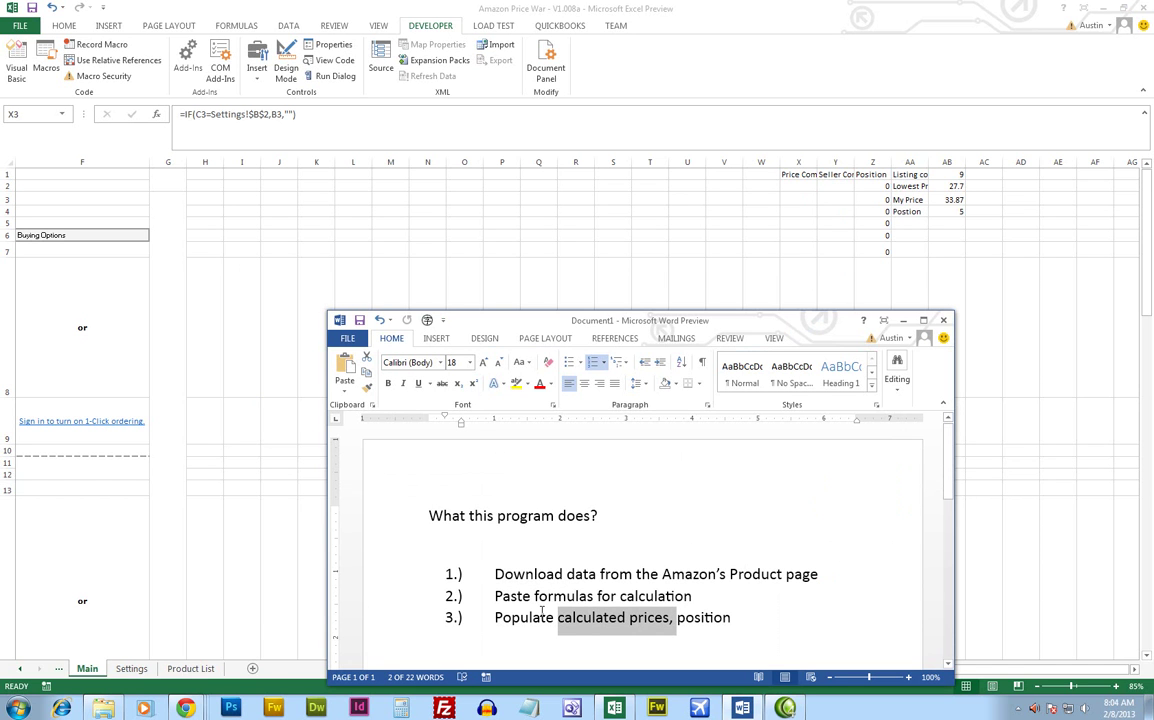
{"action": "left_click", "coordinate": [190, 669]}
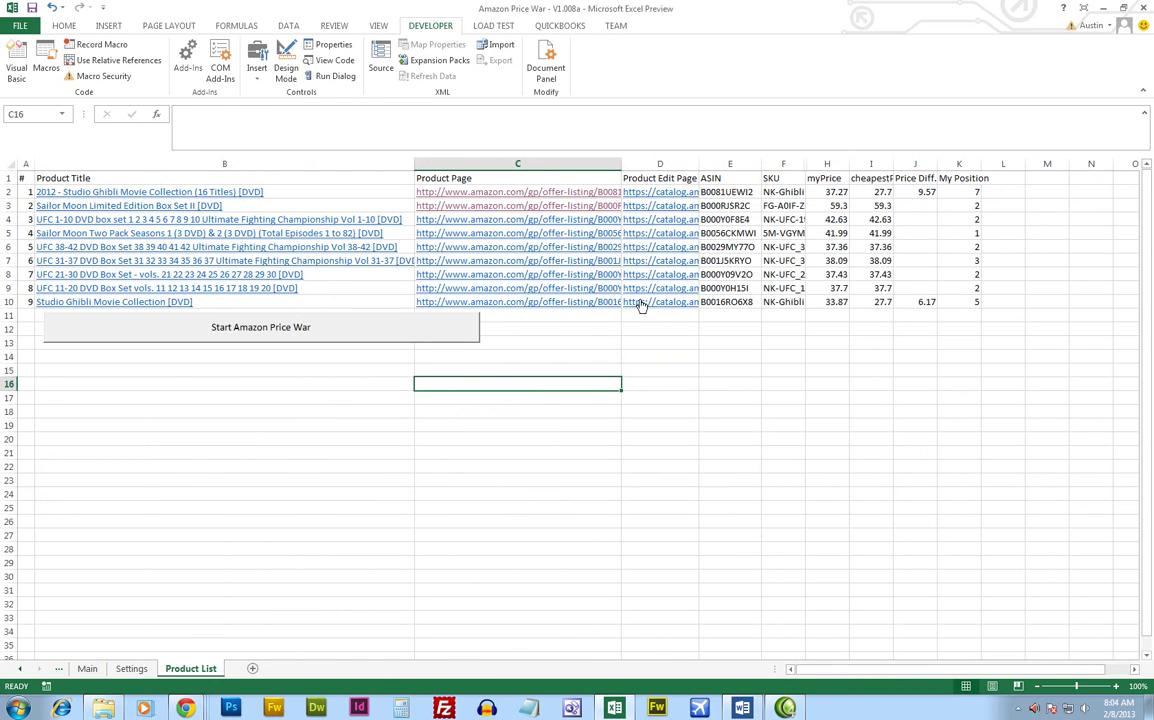
Review H2:K2: myPrice 37.27, cheapest price 27.7, difference 9.57 and position 7.
{"action": "left_click", "coordinate": [835, 192]}
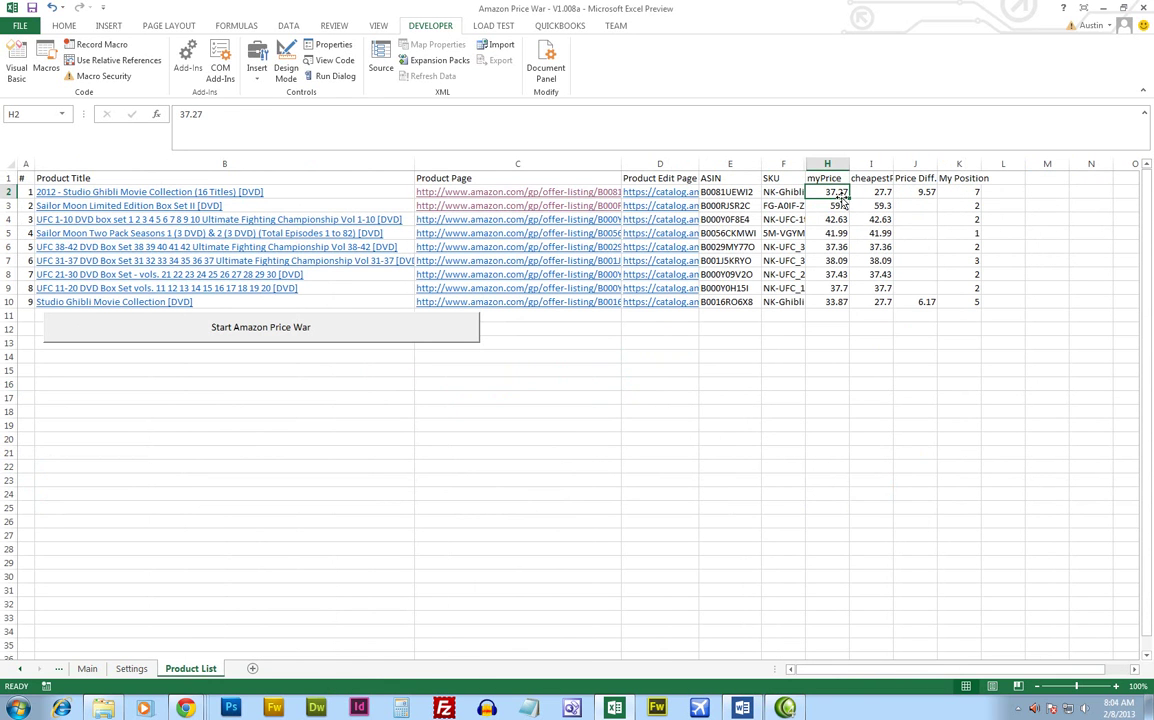
{"action": "left_click", "coordinate": [874, 193]}
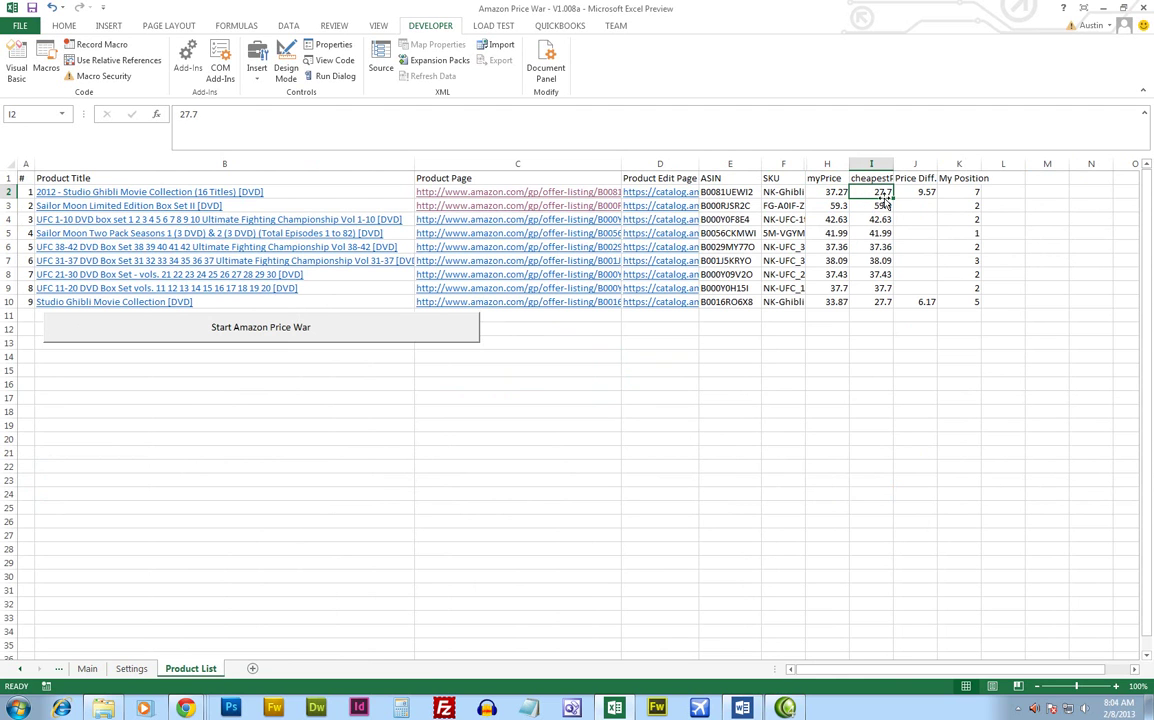
{"action": "left_click", "coordinate": [851, 192]}
{"action": "left_click_drag", "start_coordinate": [855, 192], "coordinate": [832, 190]}
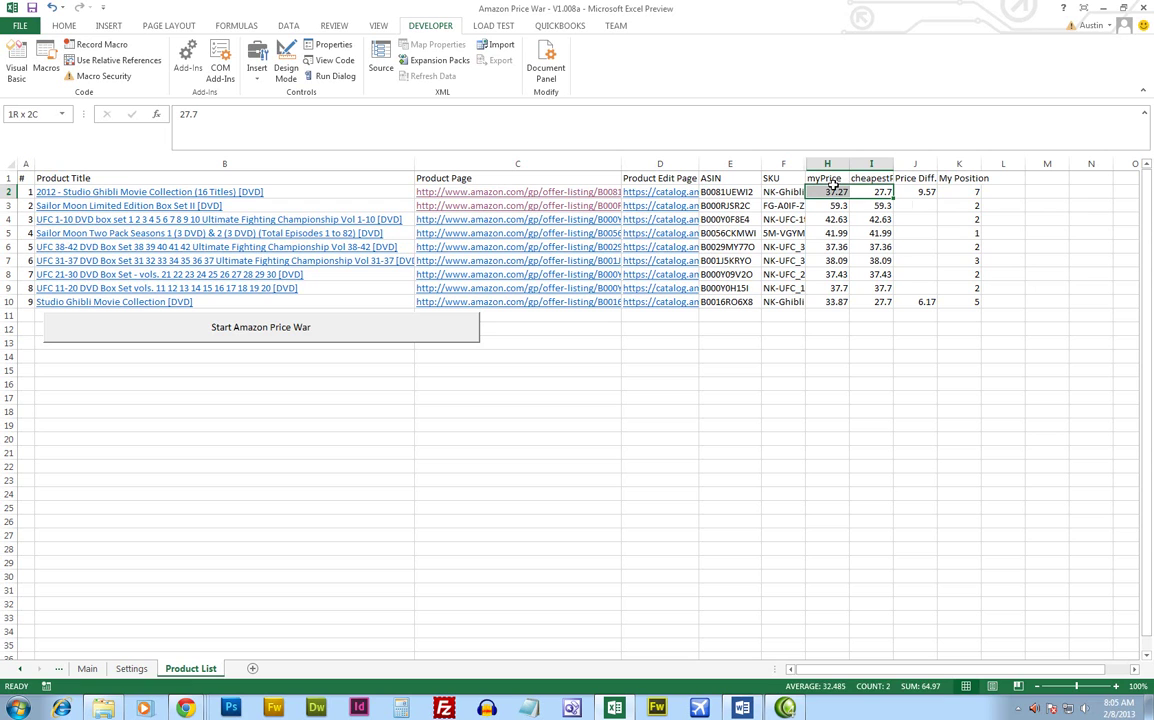
{"action": "left_click", "coordinate": [920, 191]}
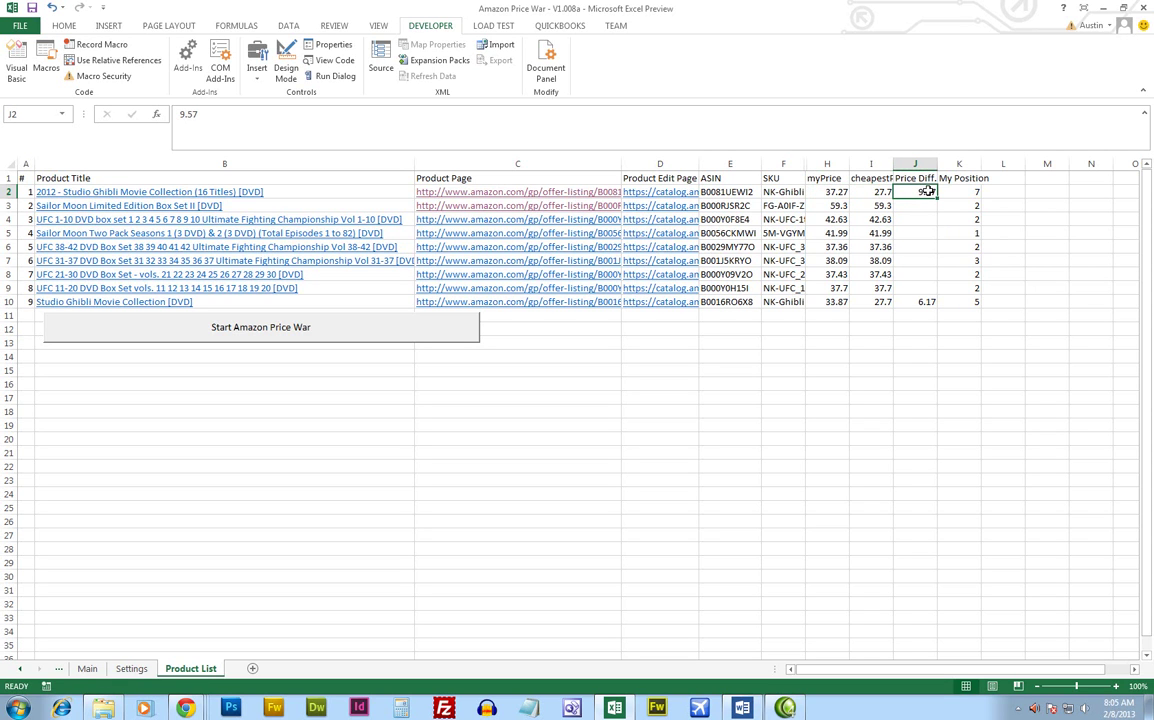
{"action": "left_click", "coordinate": [875, 192]}
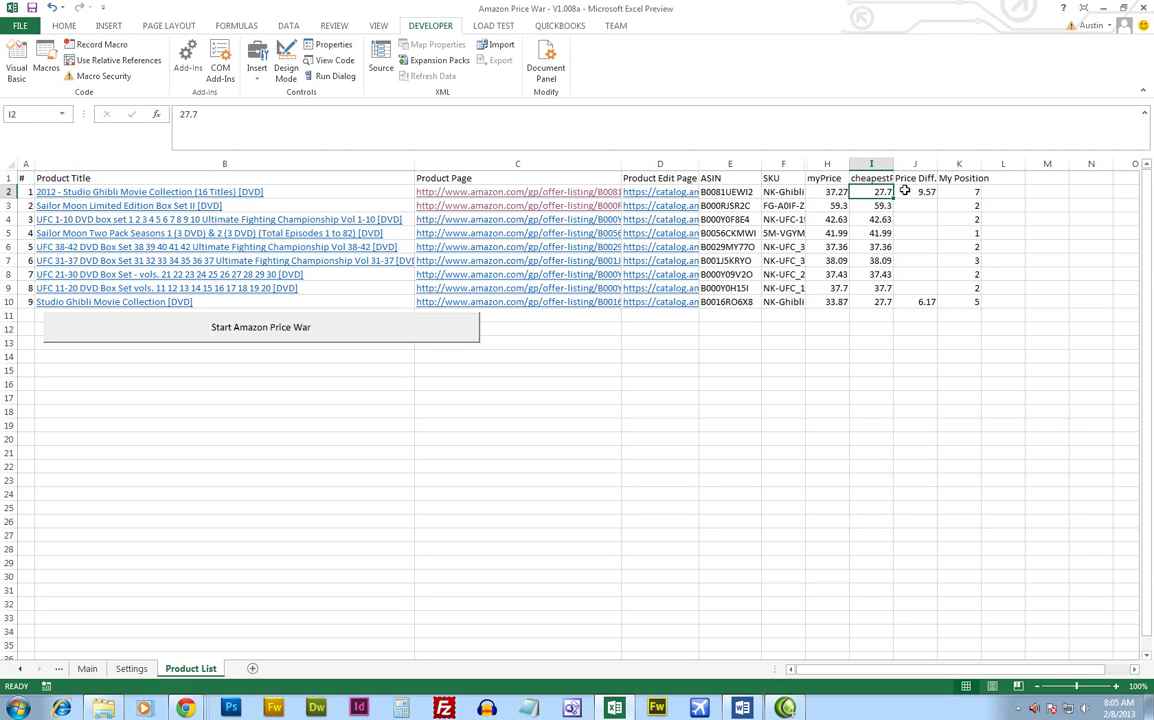
{"action": "left_click", "coordinate": [911, 192]}
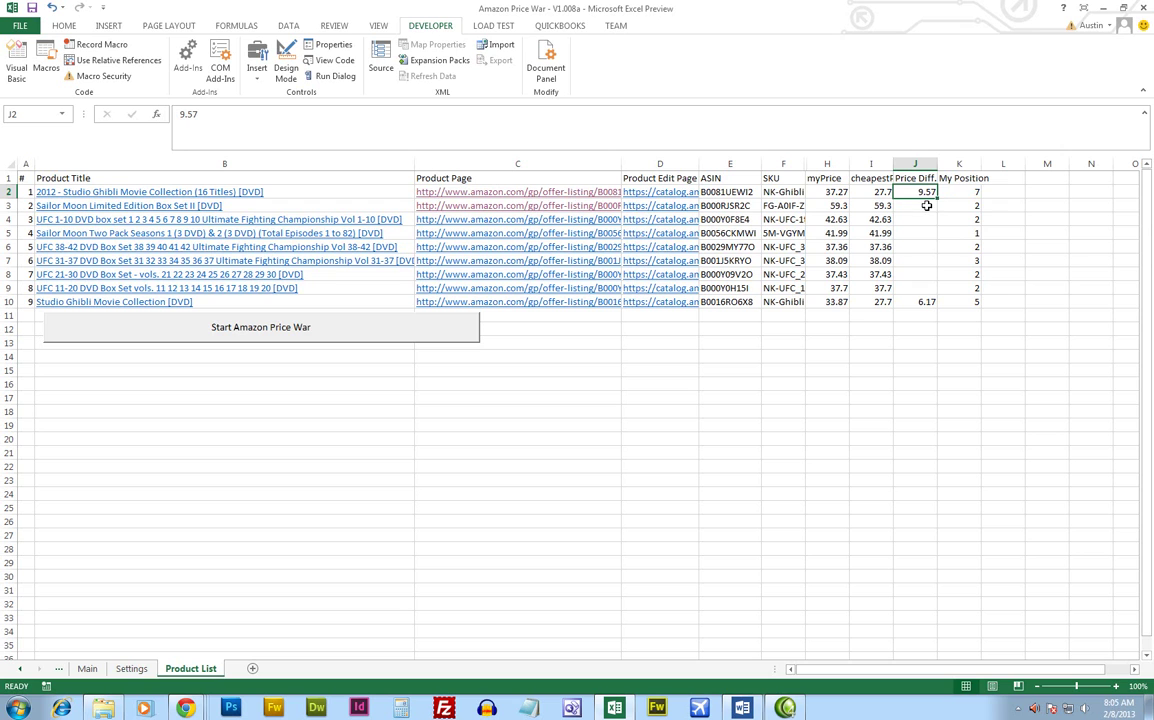
{"action": "left_click", "coordinate": [954, 192]}
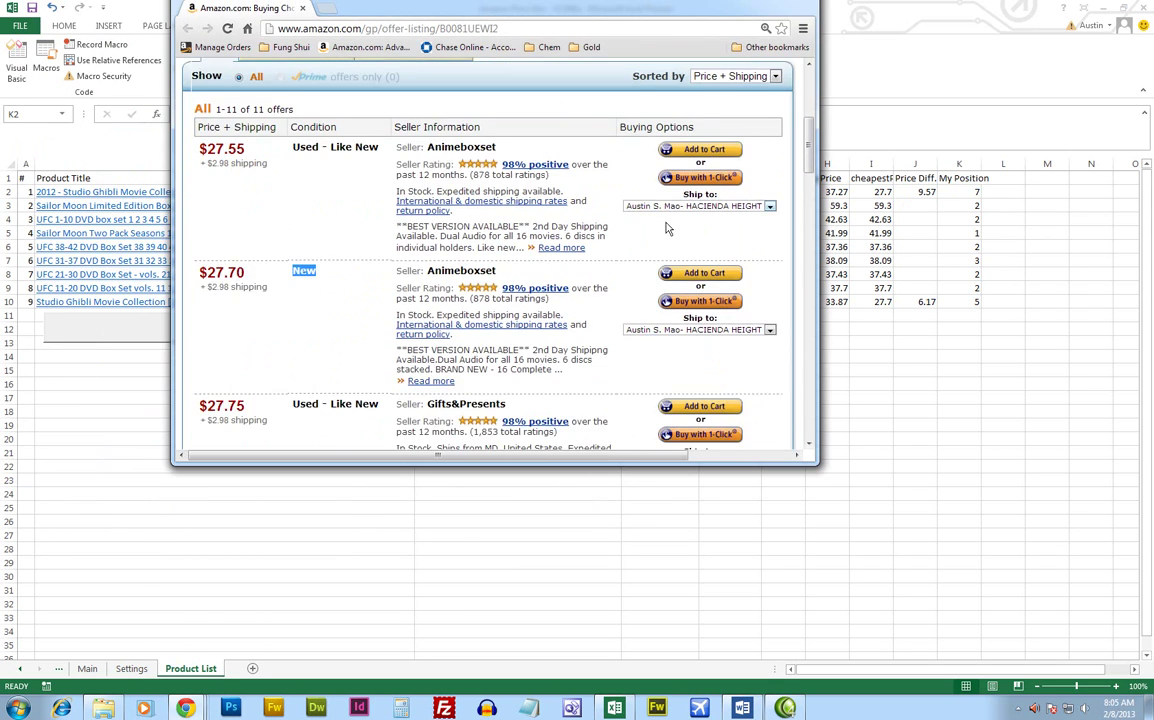
Maximize the Studio Ghibli offer listing, scroll to the $37.27 offer, then move Chrome aside.
{"action": "double_click", "coordinate": [689, 7]}
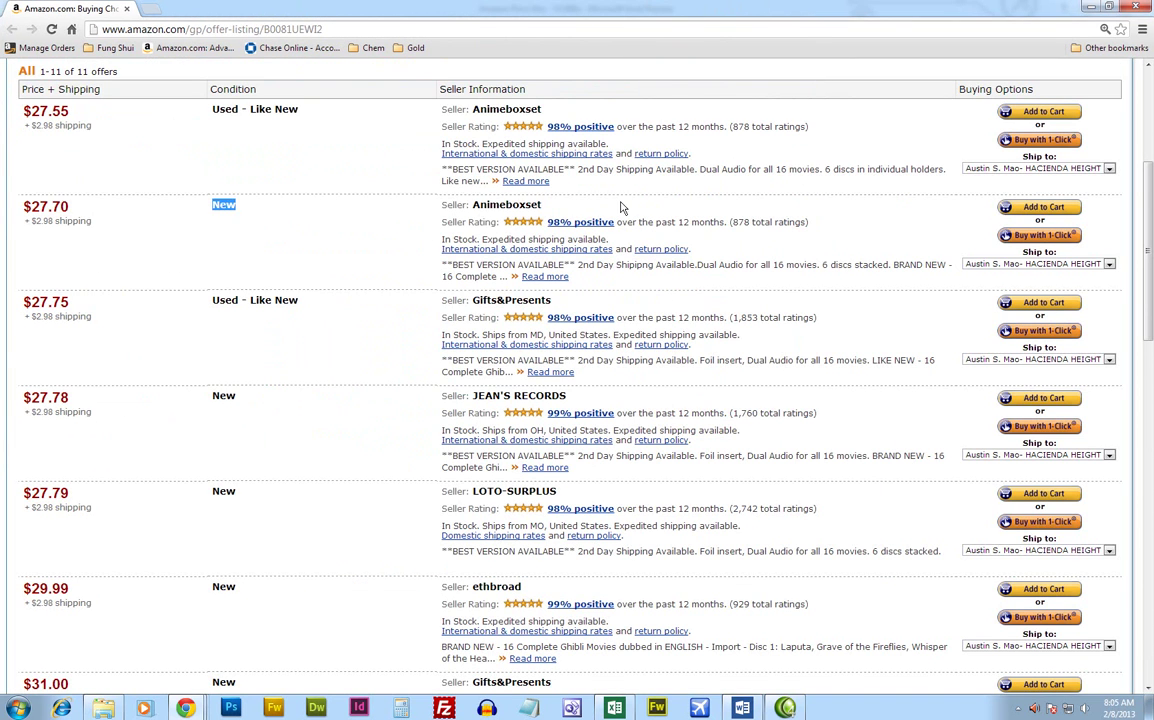
{"action": "left_click_drag", "start_coordinate": [541, 205], "coordinate": [463, 204]}
{"action": "left_click", "coordinate": [336, 204]}
{"action": "scroll", "coordinate": [526, 485], "scroll_direction": "down", "scroll_amount": 3}
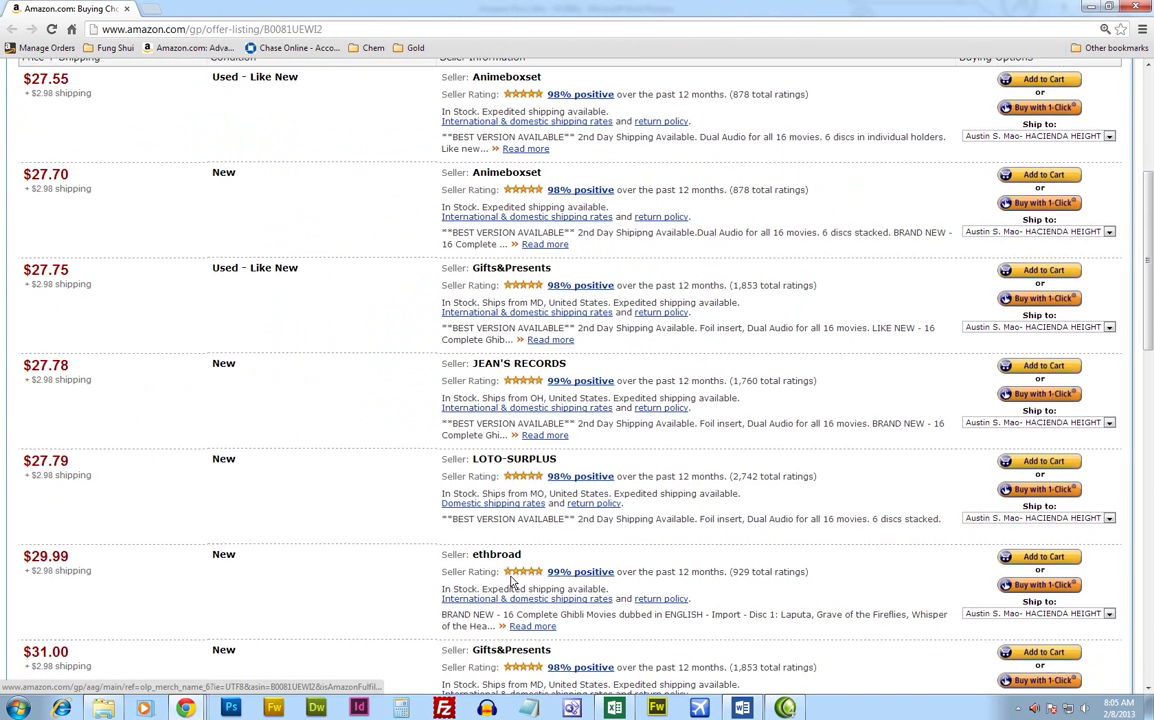
{"action": "scroll", "coordinate": [505, 590], "scroll_direction": "down", "scroll_amount": 1}
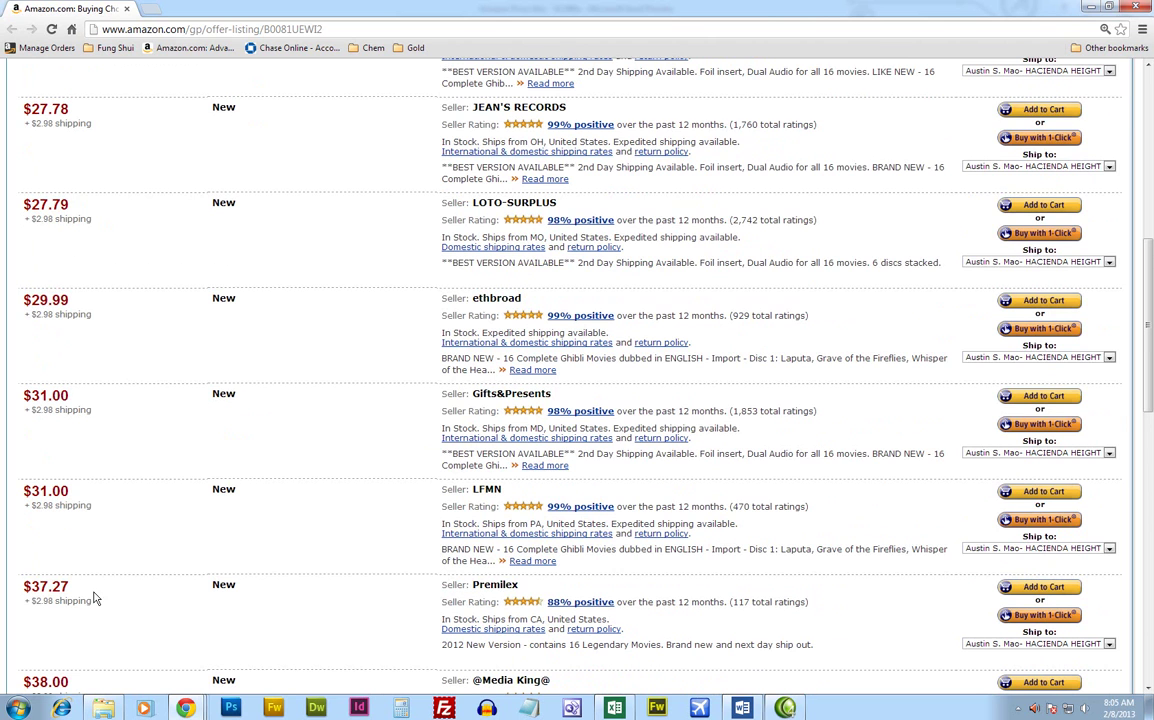
{"action": "left_click_drag", "start_coordinate": [93, 595], "coordinate": [724, 200]}
{"action": "double_click", "coordinate": [810, 13]}
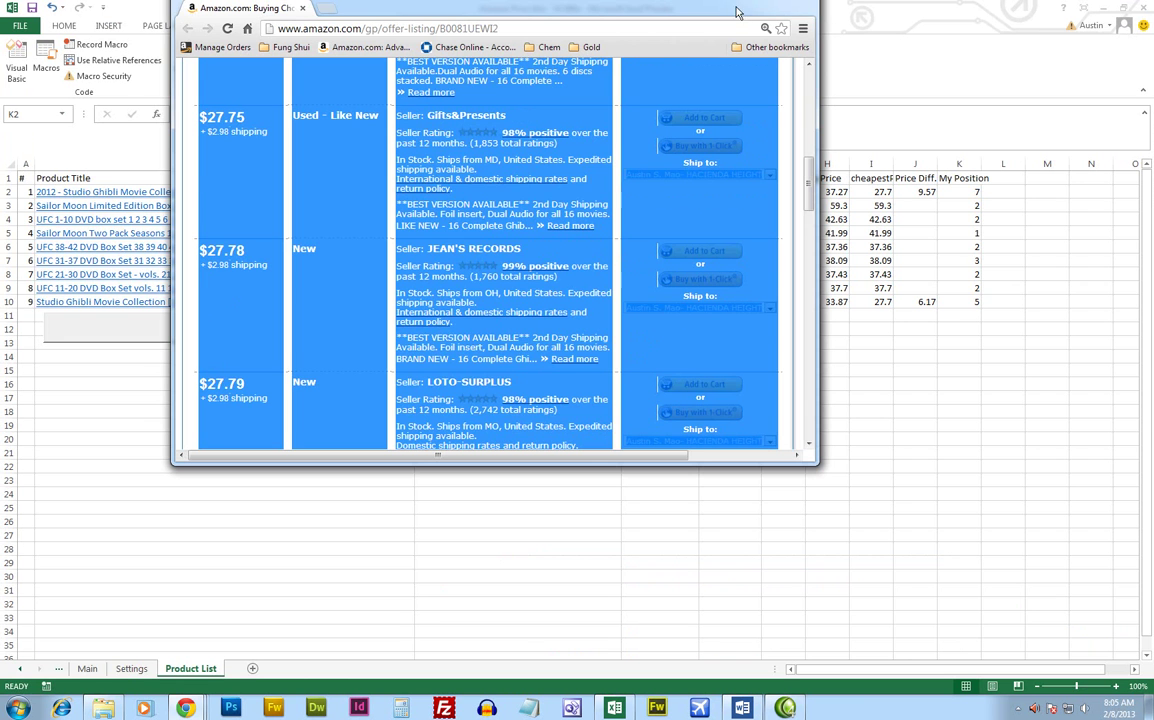
{"action": "left_click_drag", "start_coordinate": [662, 15], "coordinate": [0, 200]}
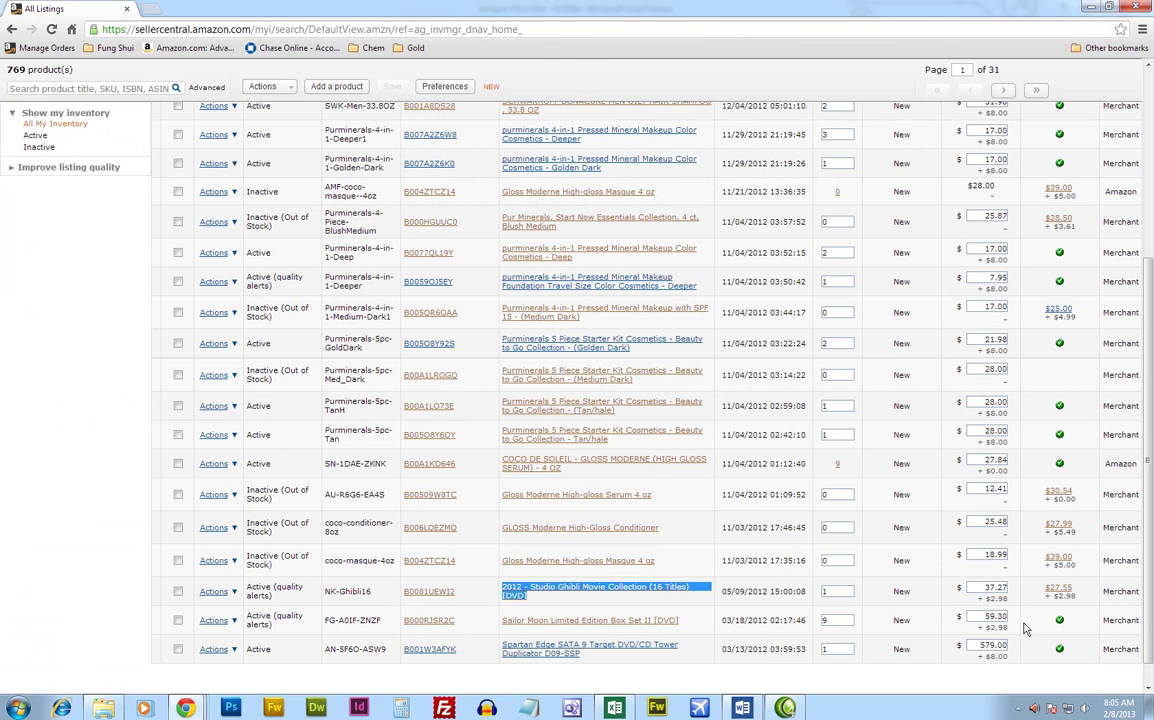
Reload the All Inventory page of 769 products and scroll to the NK-Ghibli16 Studio Ghibli row.
{"action": "scroll", "coordinate": [1024, 628], "scroll_direction": "up", "scroll_amount": 4}
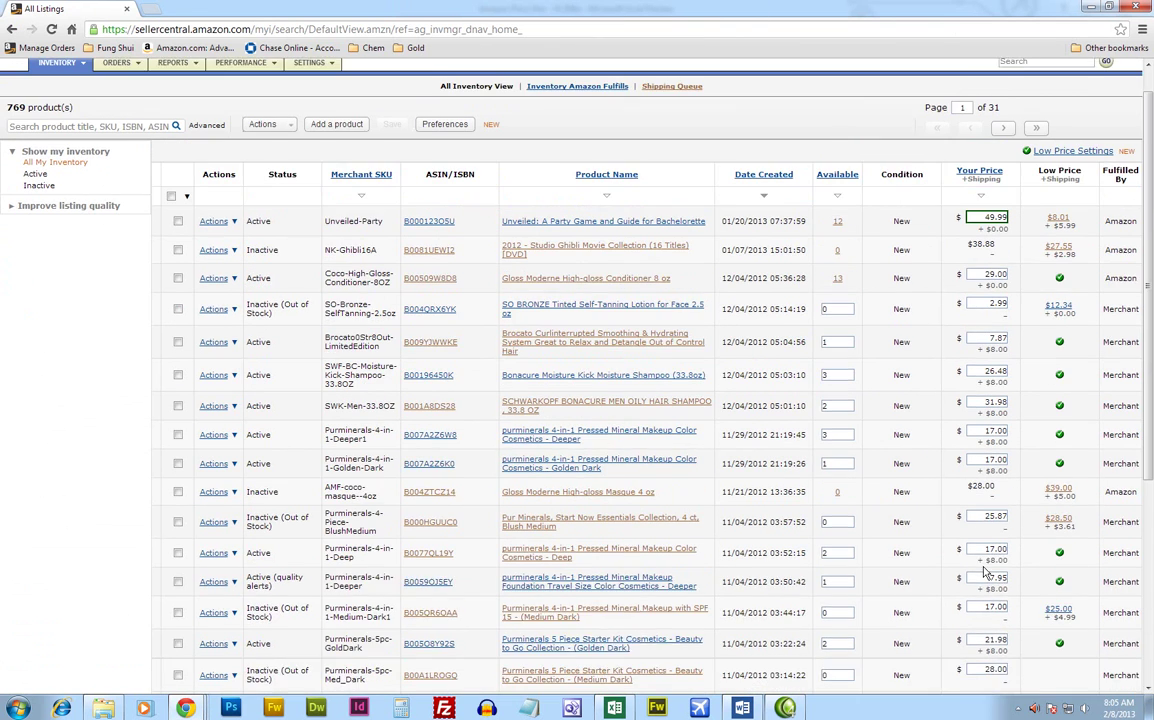
{"action": "mouse_move", "coordinate": [64, 95]}
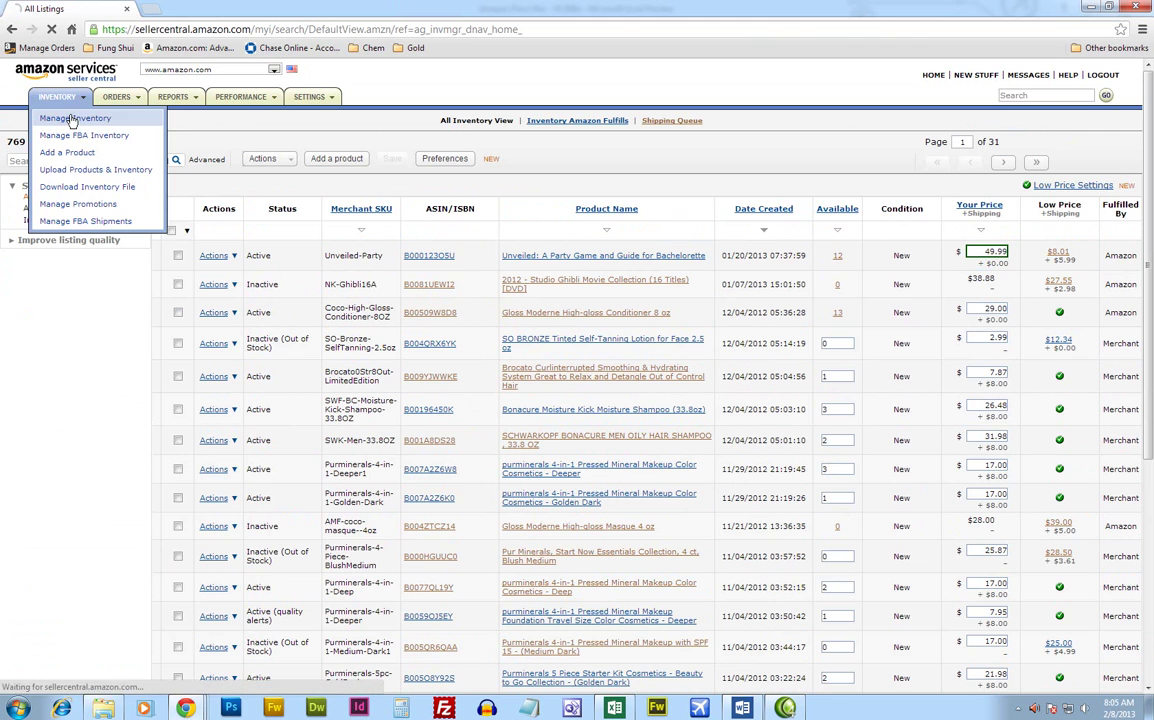
{"action": "left_click", "coordinate": [72, 119]}
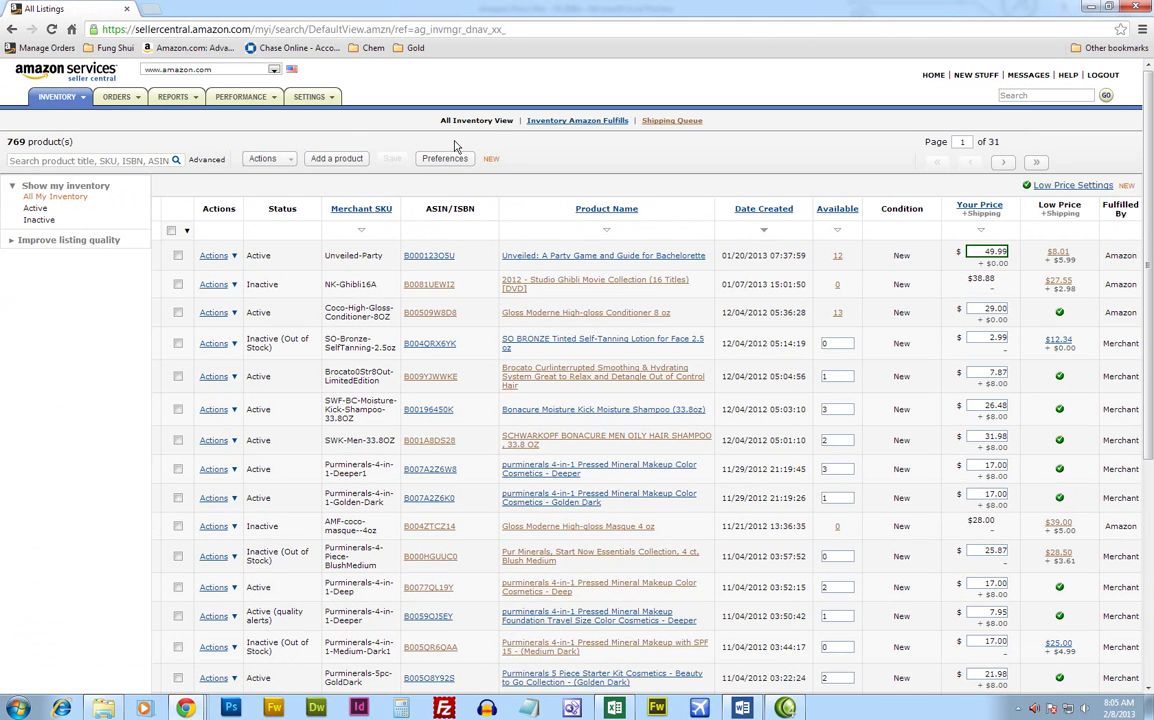
{"action": "left_click_drag", "start_coordinate": [73, 141], "coordinate": [9, 141]}
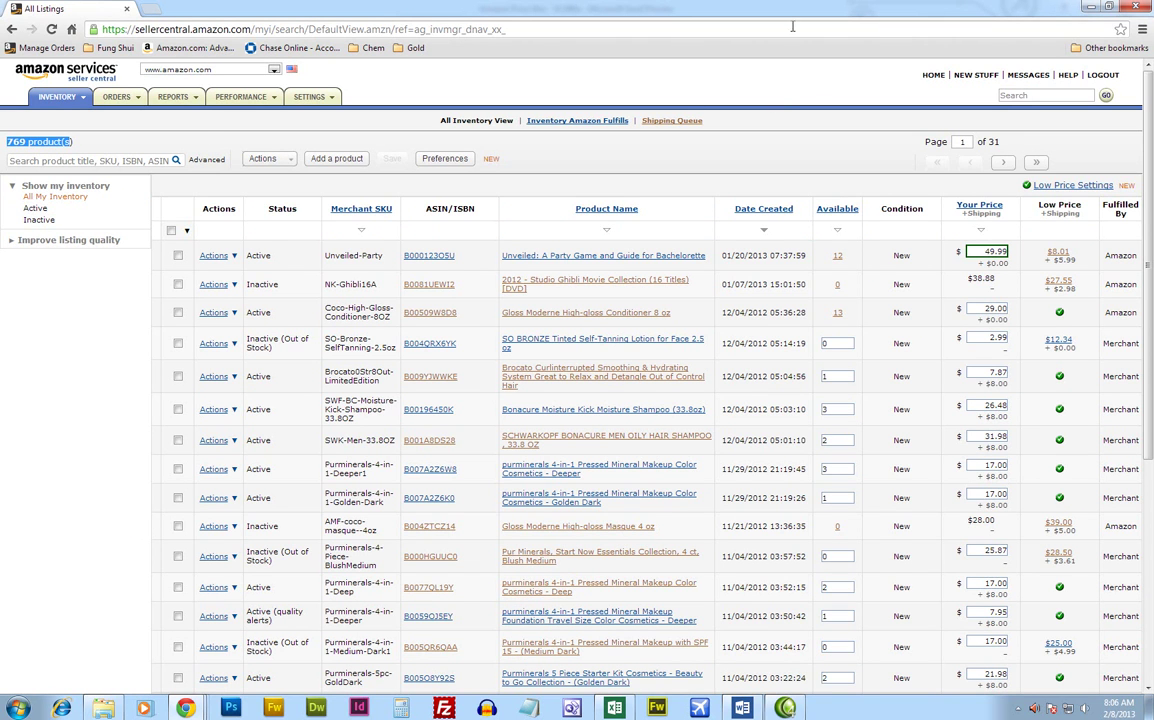
{"action": "scroll", "coordinate": [895, 164], "scroll_direction": "down", "scroll_amount": 1}
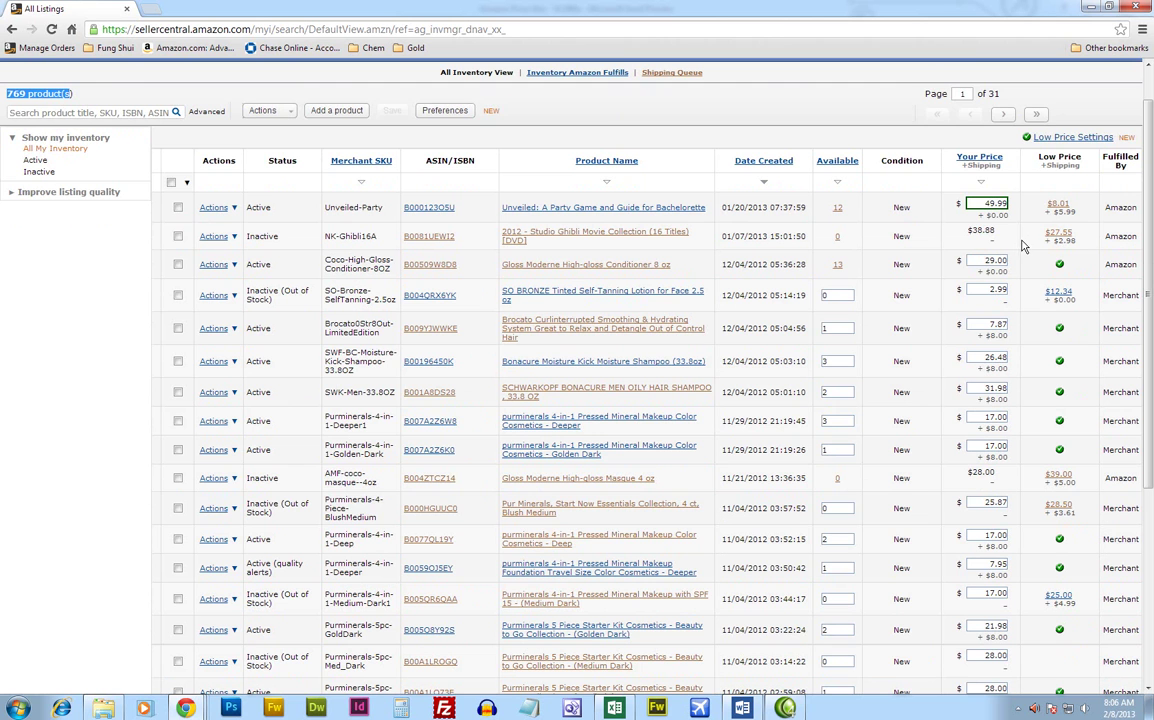
{"action": "scroll", "coordinate": [1017, 322], "scroll_direction": "down", "scroll_amount": 5}
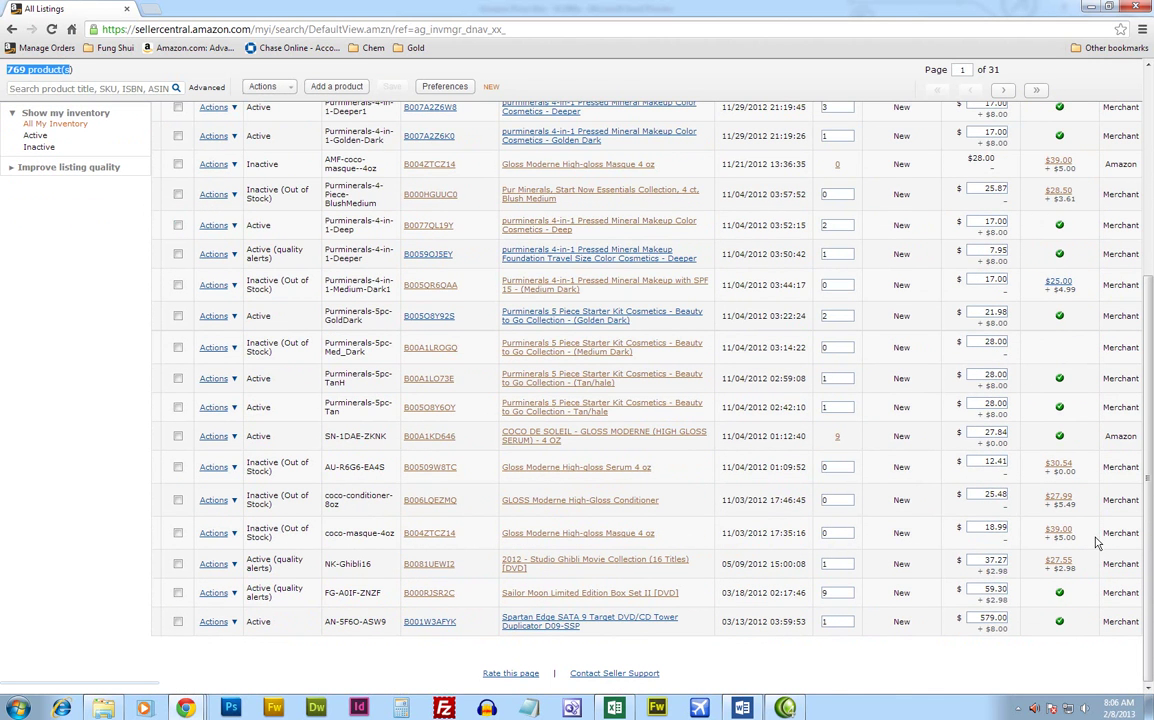
{"action": "scroll", "coordinate": [1092, 553], "scroll_direction": "up", "scroll_amount": 5}
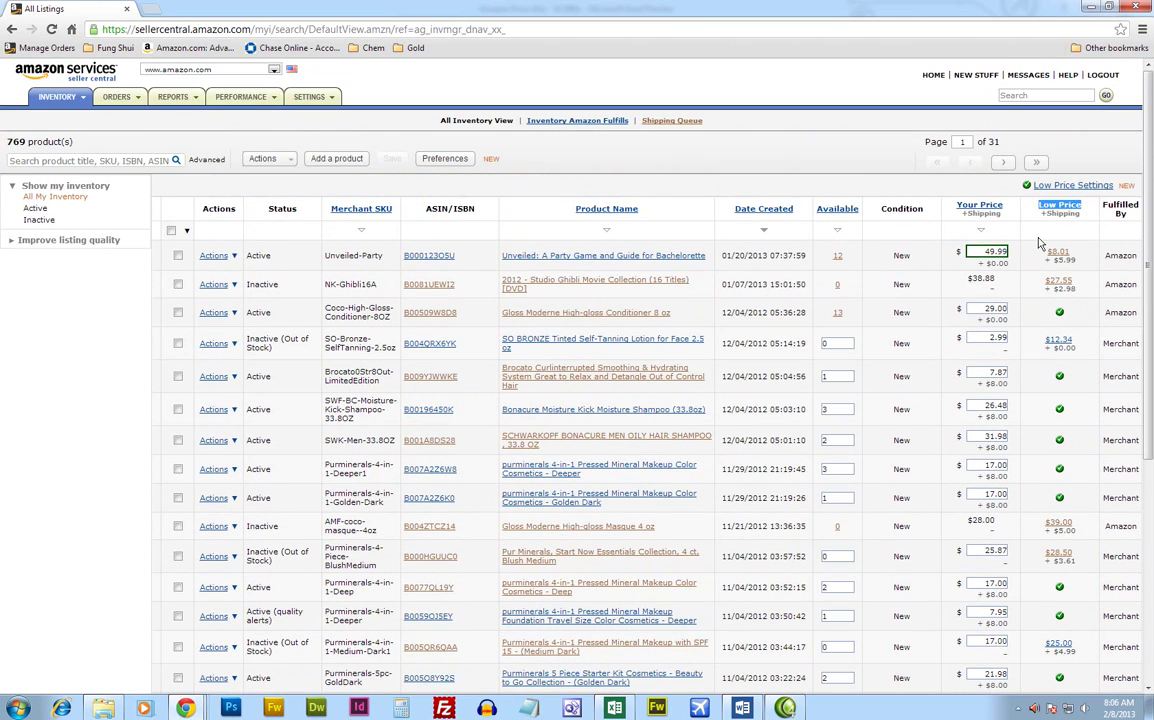
{"action": "scroll", "coordinate": [1075, 313], "scroll_direction": "down", "scroll_amount": 3}
{"action": "scroll", "coordinate": [1075, 313], "scroll_direction": "down", "scroll_amount": 2}
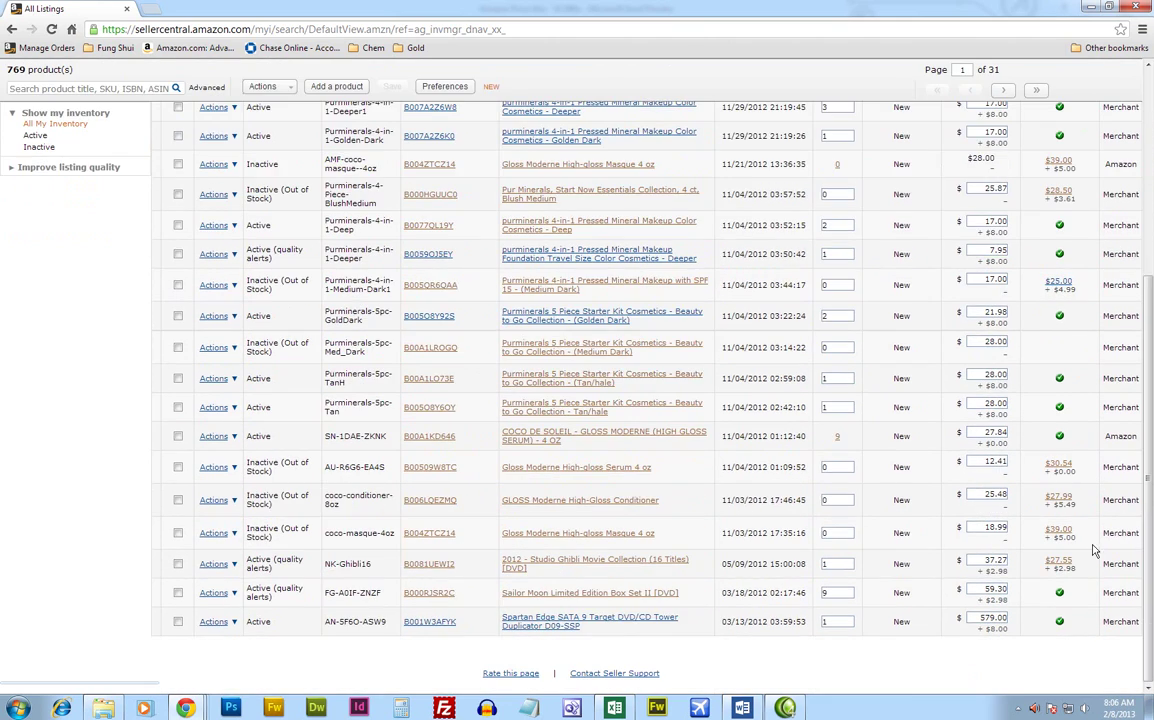
{"action": "scroll", "coordinate": [1068, 580], "scroll_direction": "down", "scroll_amount": 1}
{"action": "scroll", "coordinate": [1068, 567], "scroll_direction": "up", "scroll_amount": 1}
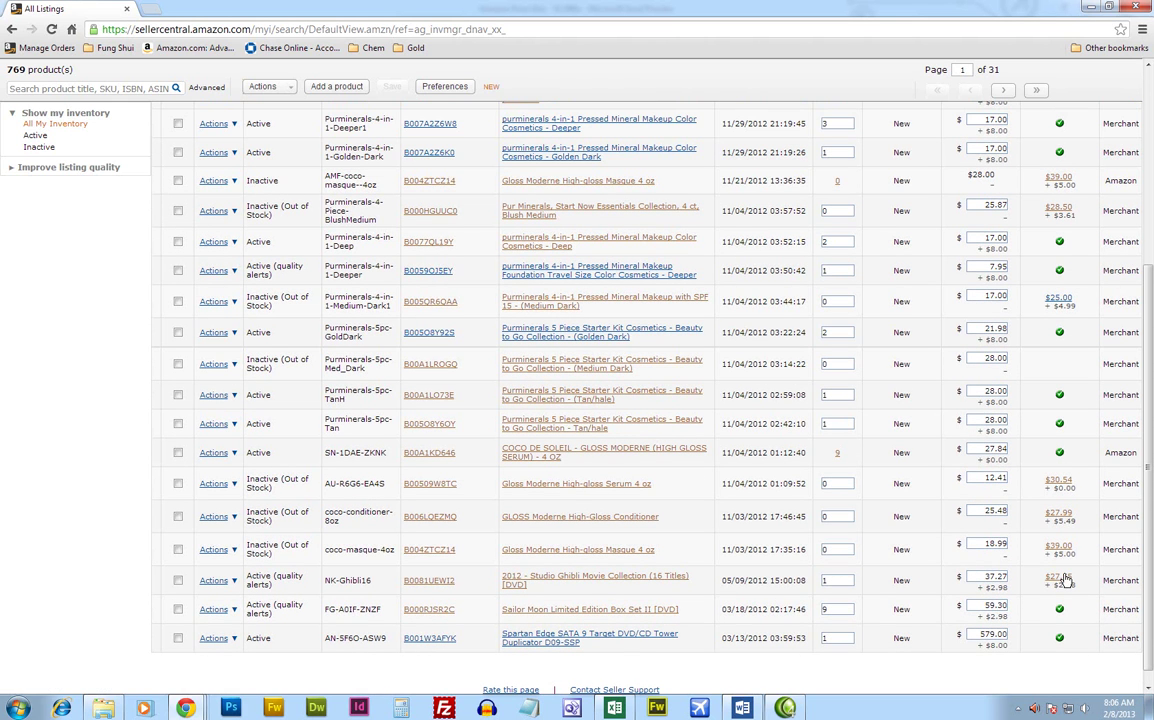
{"action": "middle_click", "coordinate": [1066, 580]}
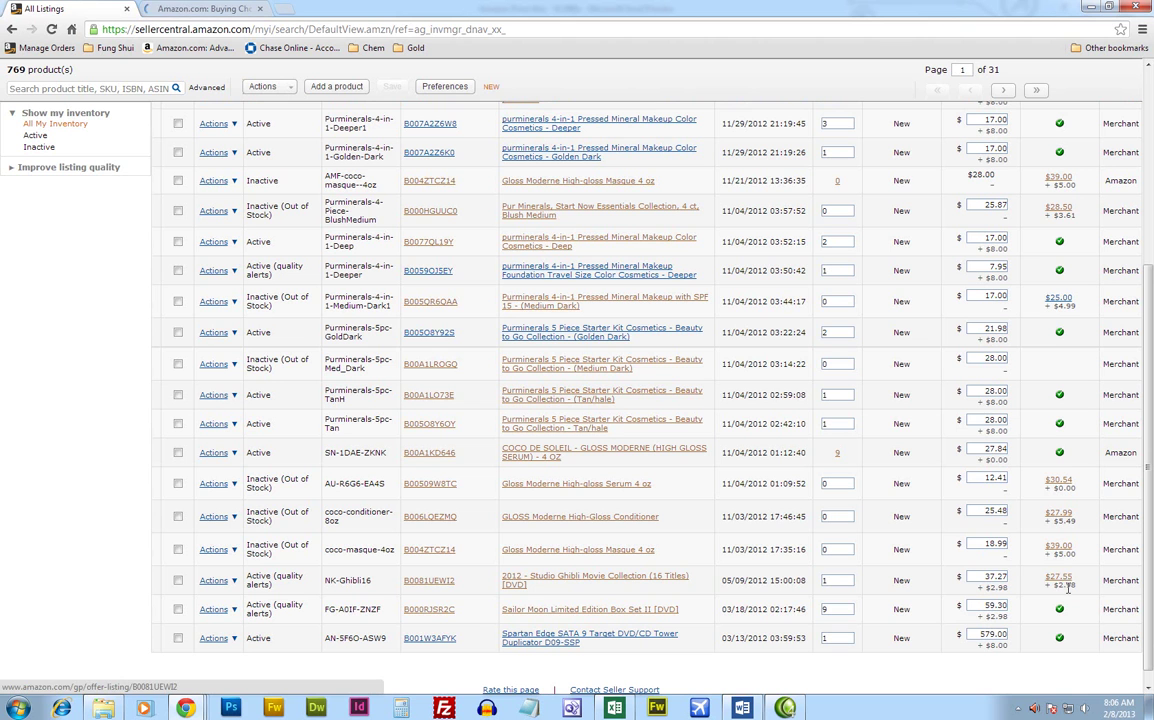
{"action": "left_click", "coordinate": [201, 8]}
{"action": "scroll", "coordinate": [647, 342], "scroll_direction": "down", "scroll_amount": 5}
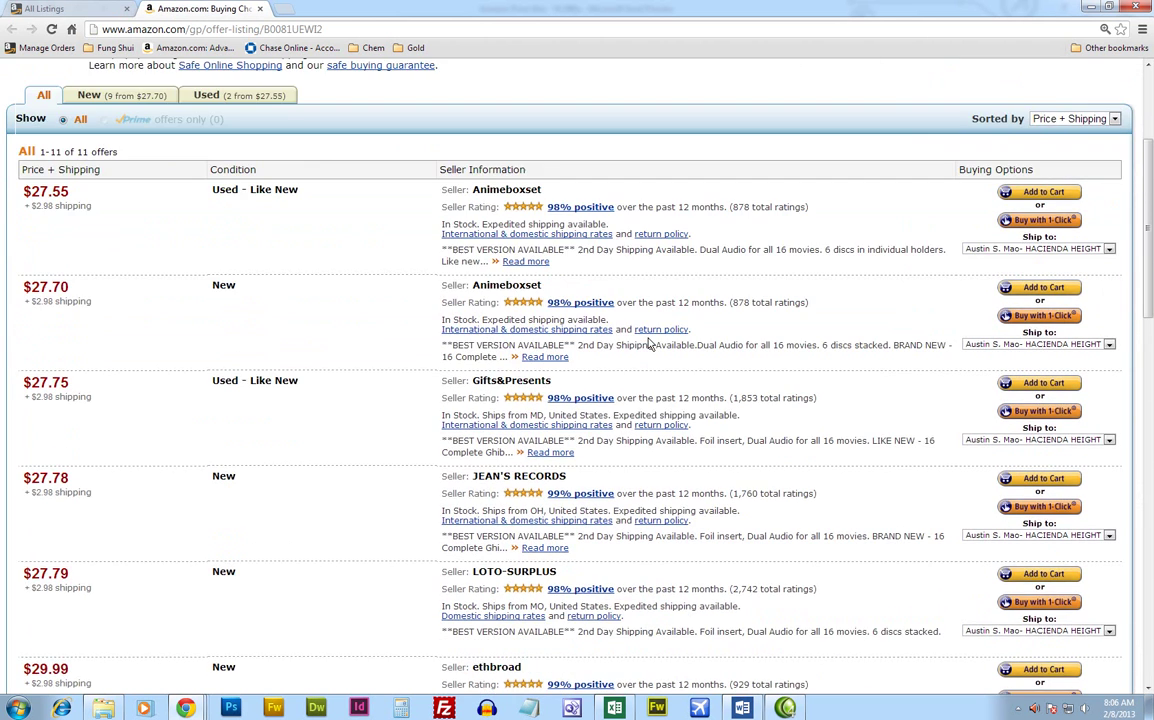
{"action": "left_click_drag", "start_coordinate": [96, 175], "coordinate": [41, 175]}
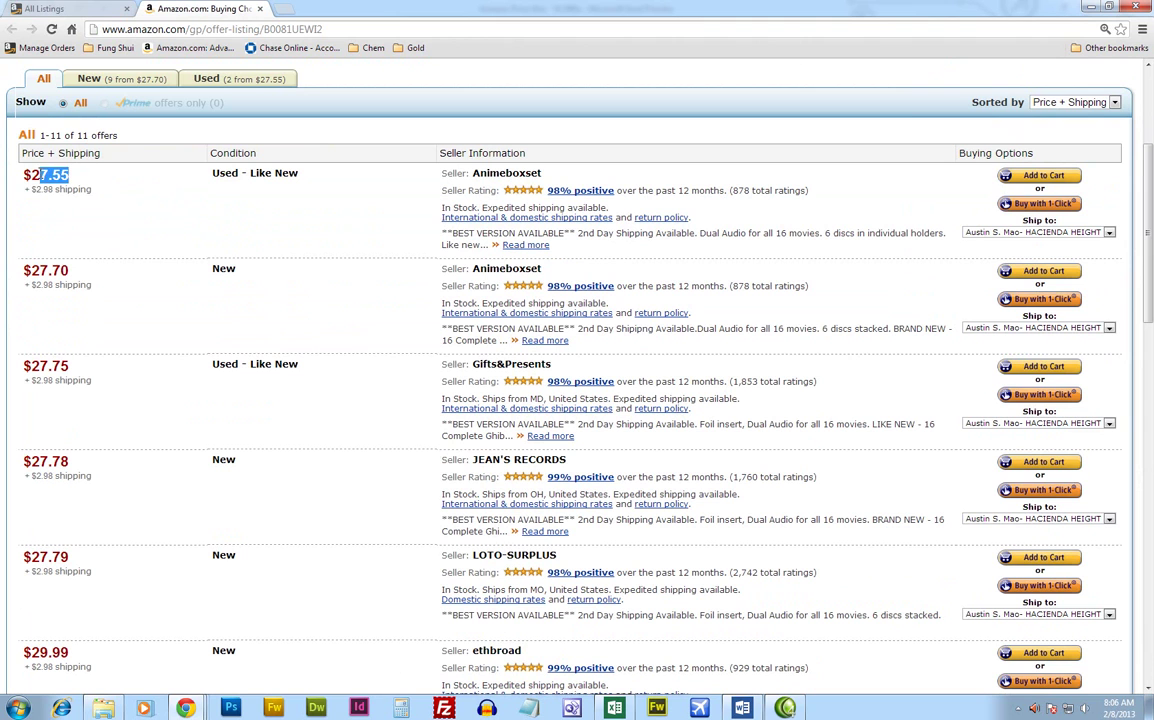
{"action": "left_click_drag", "start_coordinate": [307, 176], "coordinate": [90, 177]}
{"action": "left_click", "coordinate": [103, 175]}
{"action": "left_click_drag", "start_coordinate": [251, 283], "coordinate": [83, 240]}
{"action": "left_click", "coordinate": [137, 235]}
{"action": "left_click", "coordinate": [85, 12]}
Scroll the inventory, glance at the Amazon offers tab, then switch to the Amazon Price War workbook.
{"action": "scroll", "coordinate": [1077, 549], "scroll_direction": "down", "scroll_amount": 5}
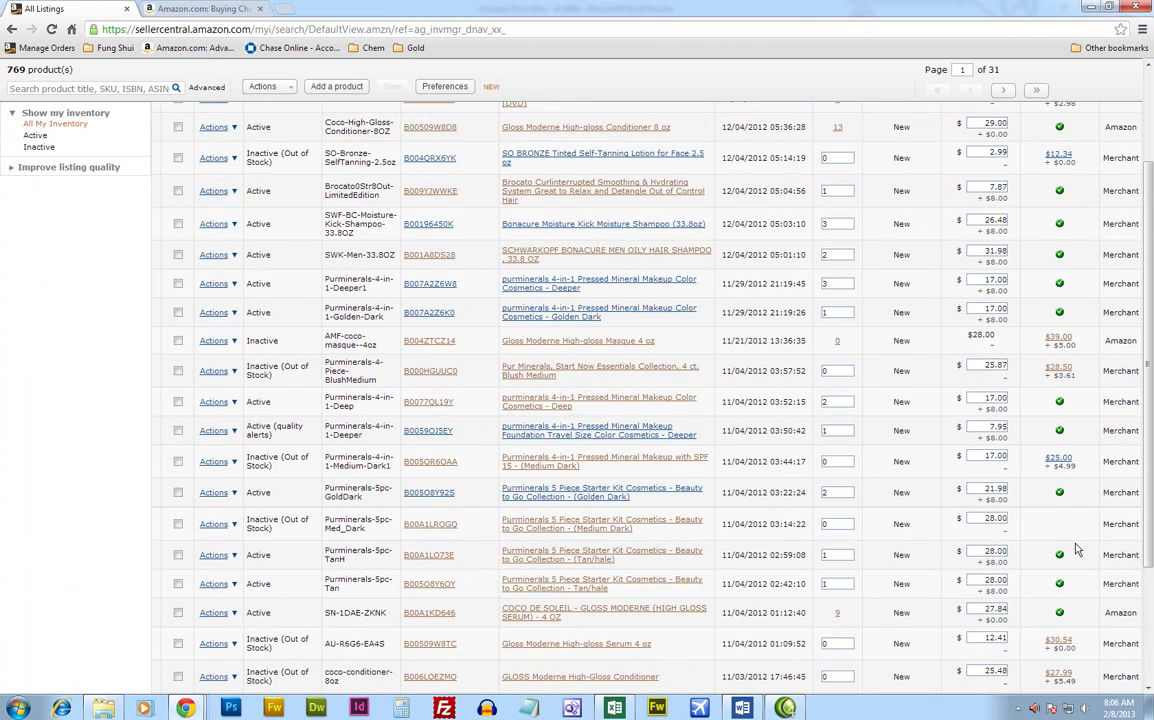
{"action": "scroll", "coordinate": [1077, 549], "scroll_direction": "down", "scroll_amount": 3}
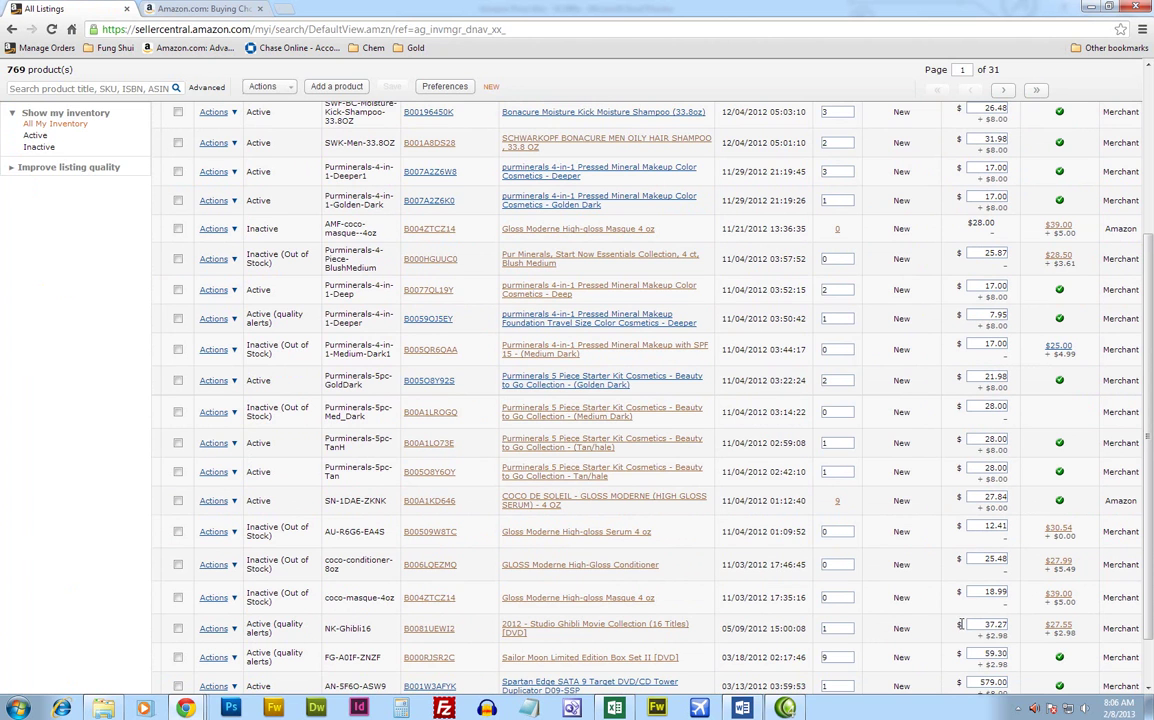
{"action": "left_click", "coordinate": [186, 15]}
{"action": "scroll", "coordinate": [870, 505], "scroll_direction": "down", "scroll_amount": 2}
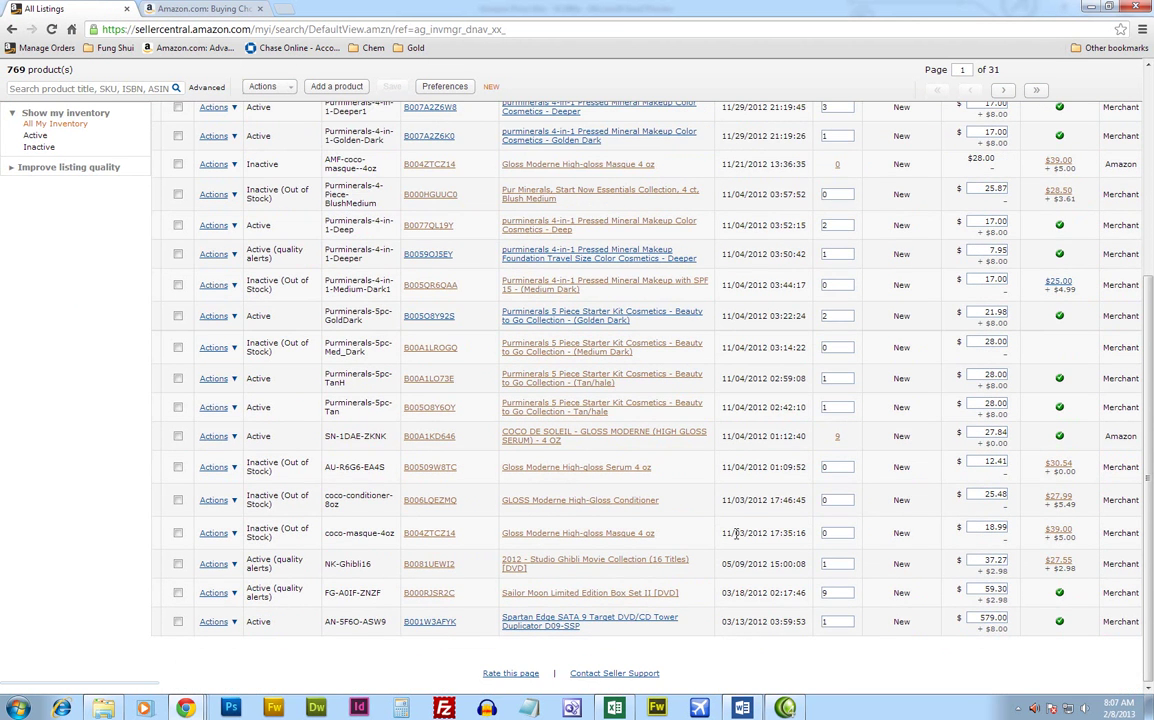
{"action": "key", "text": "alt+Tab"}
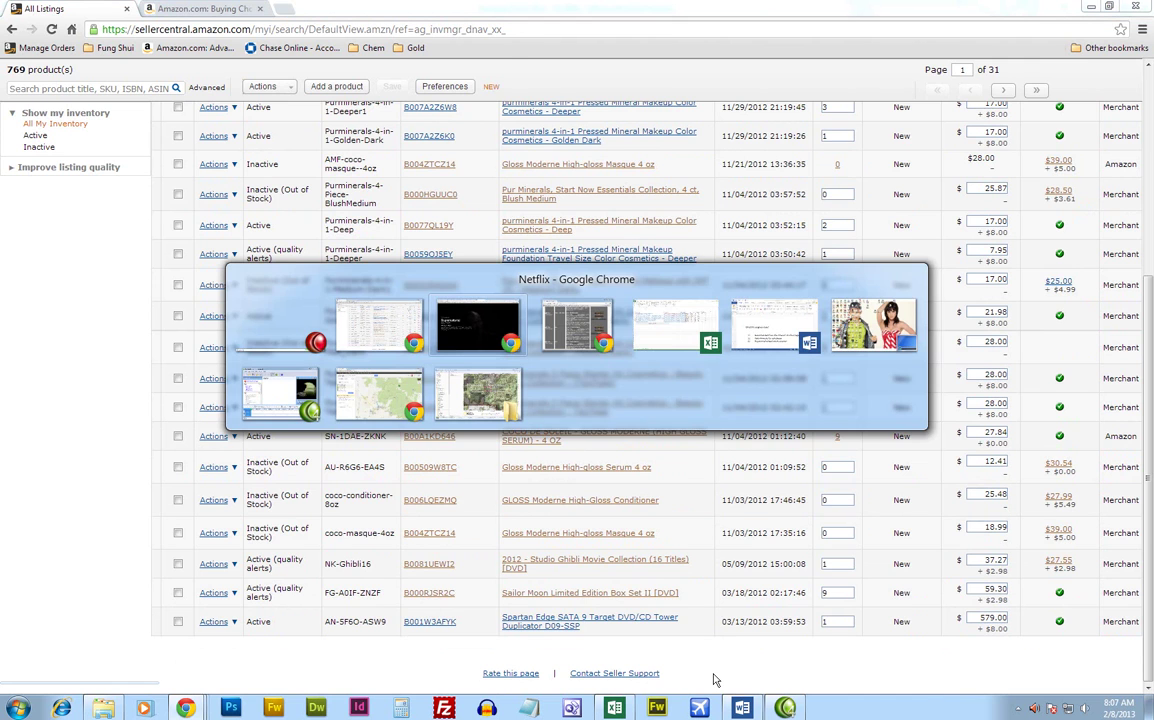
{"action": "left_click", "coordinate": [665, 331]}
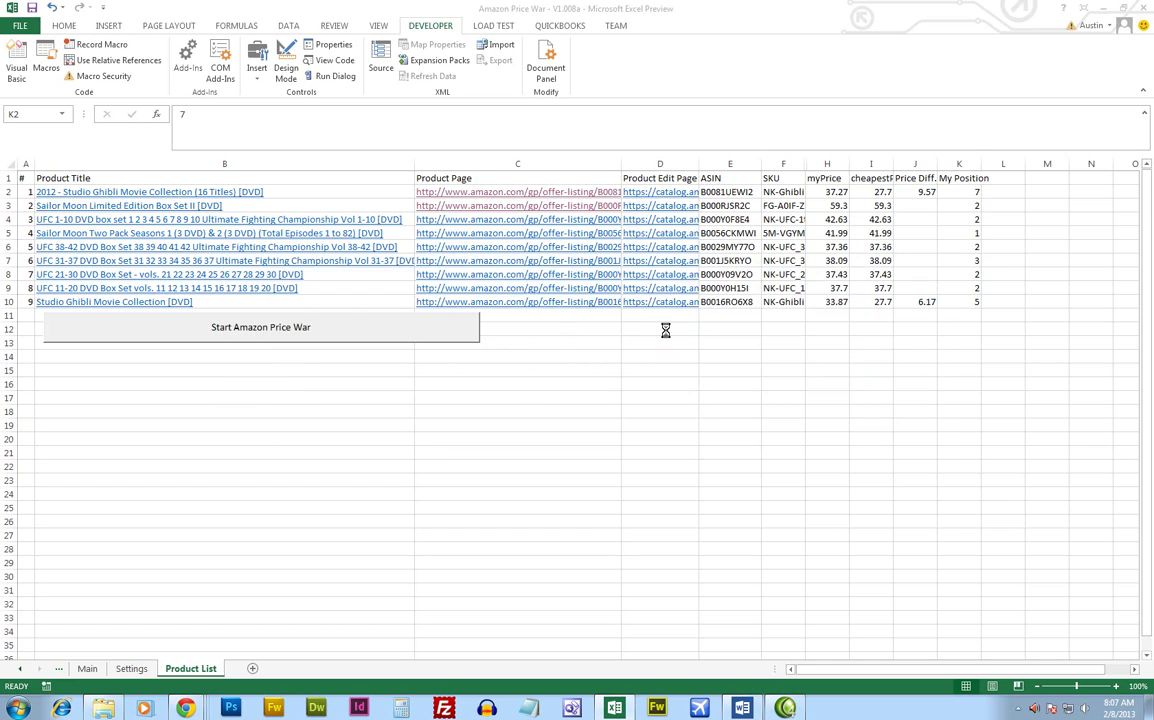
Run the Start Amazon Price War macro for all nine products and dismiss the Done message.
{"action": "left_click", "coordinate": [605, 368]}
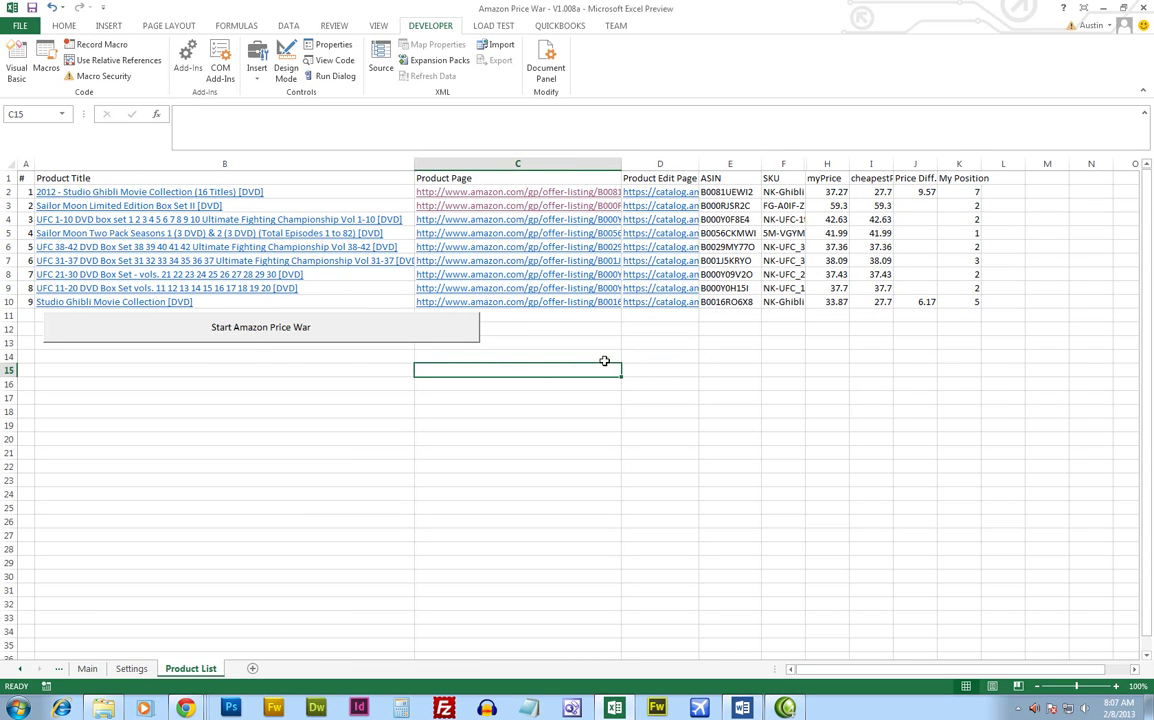
{"action": "left_click", "coordinate": [347, 331]}
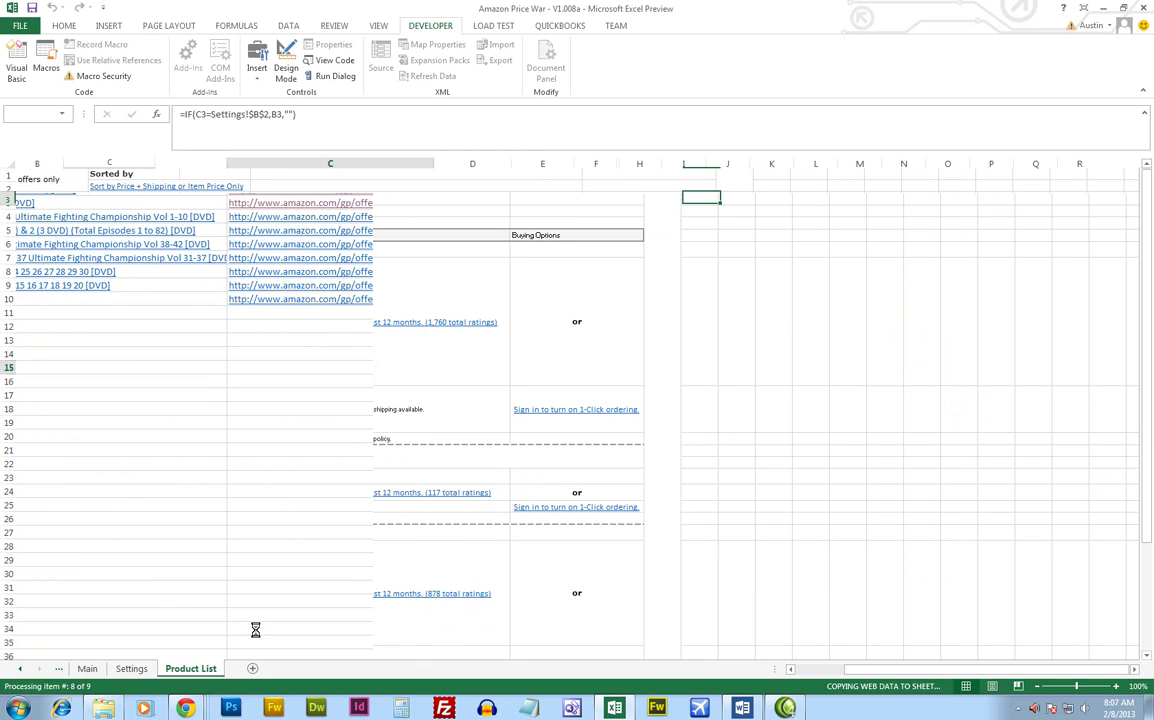
{"action": "left_click", "coordinate": [591, 396]}
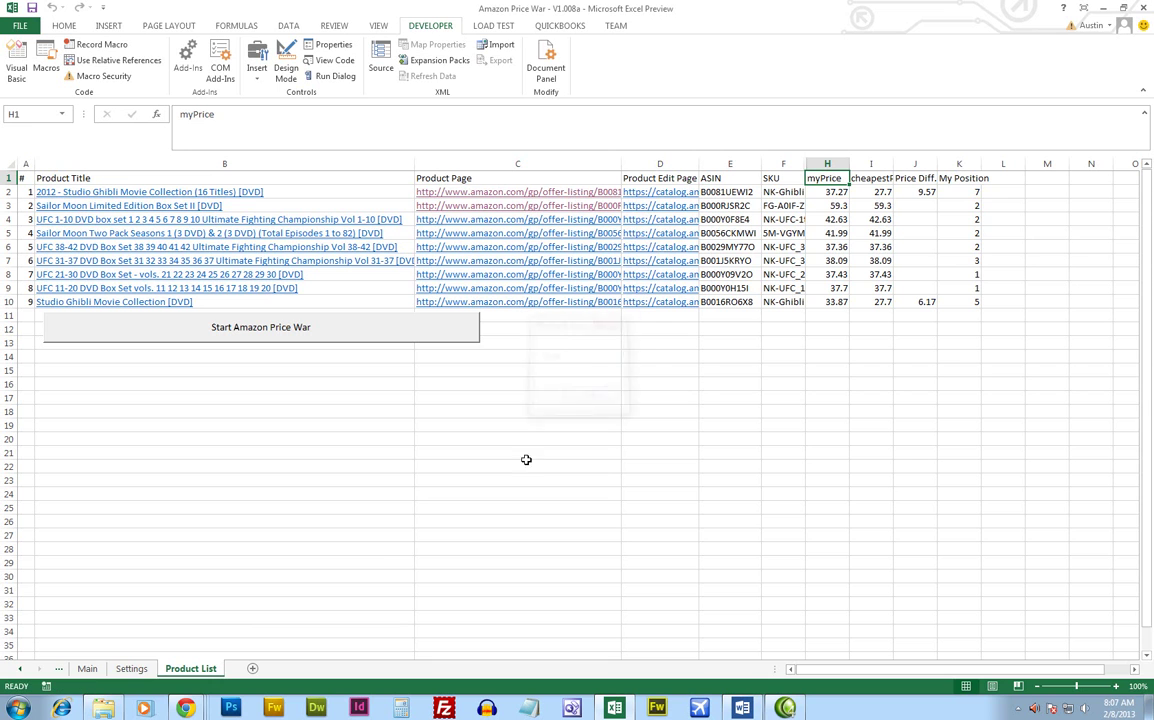
{"action": "left_click", "coordinate": [87, 669]}
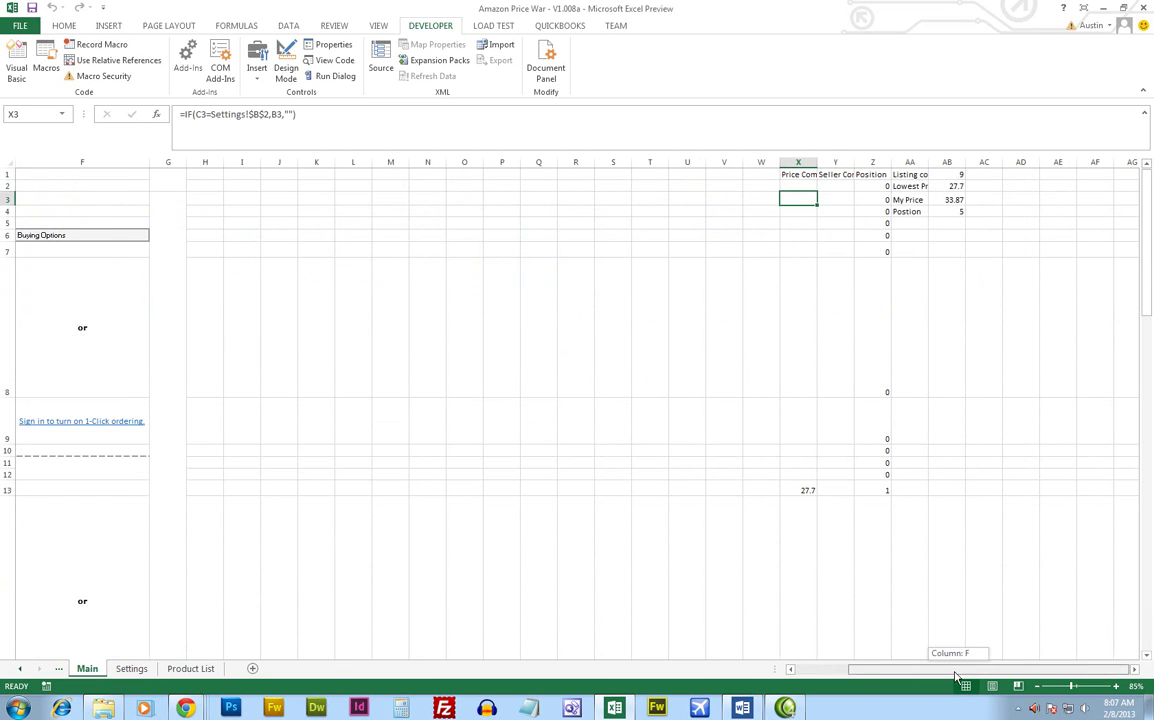
{"action": "left_click_drag", "start_coordinate": [938, 678], "coordinate": [887, 678]}
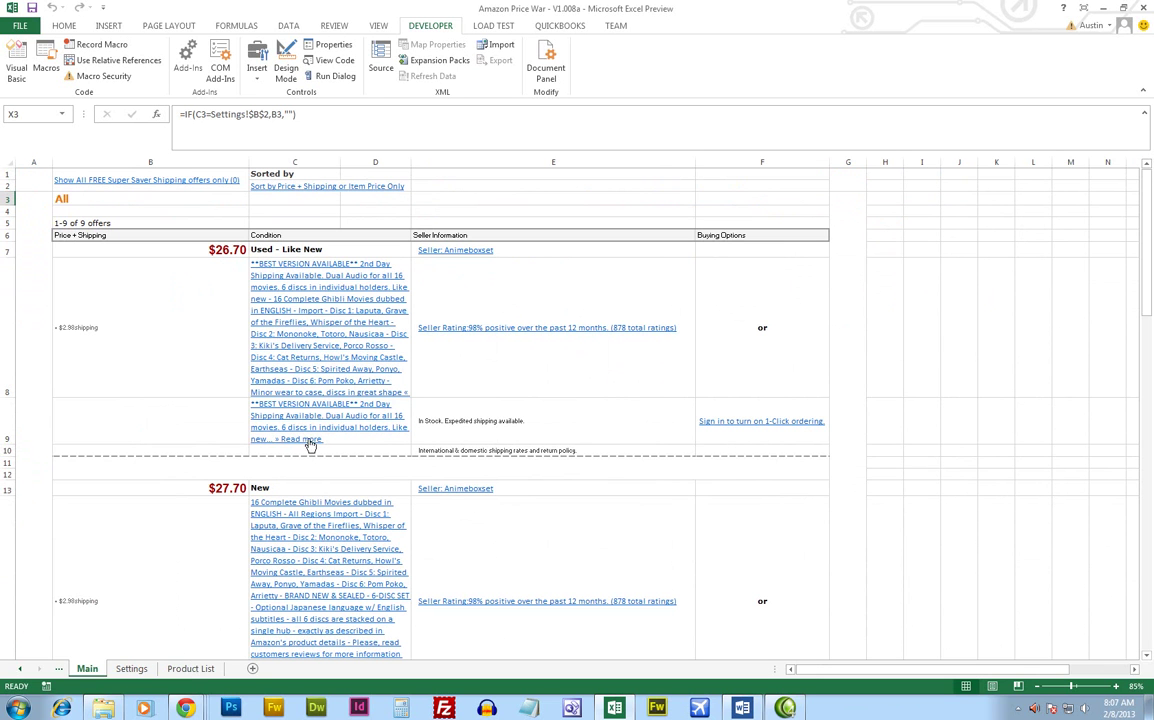
{"action": "scroll", "coordinate": [310, 447], "scroll_direction": "down", "scroll_amount": 5}
{"action": "scroll", "coordinate": [310, 447], "scroll_direction": "up", "scroll_amount": 5}
{"action": "left_click_drag", "start_coordinate": [845, 675], "coordinate": [943, 672]}
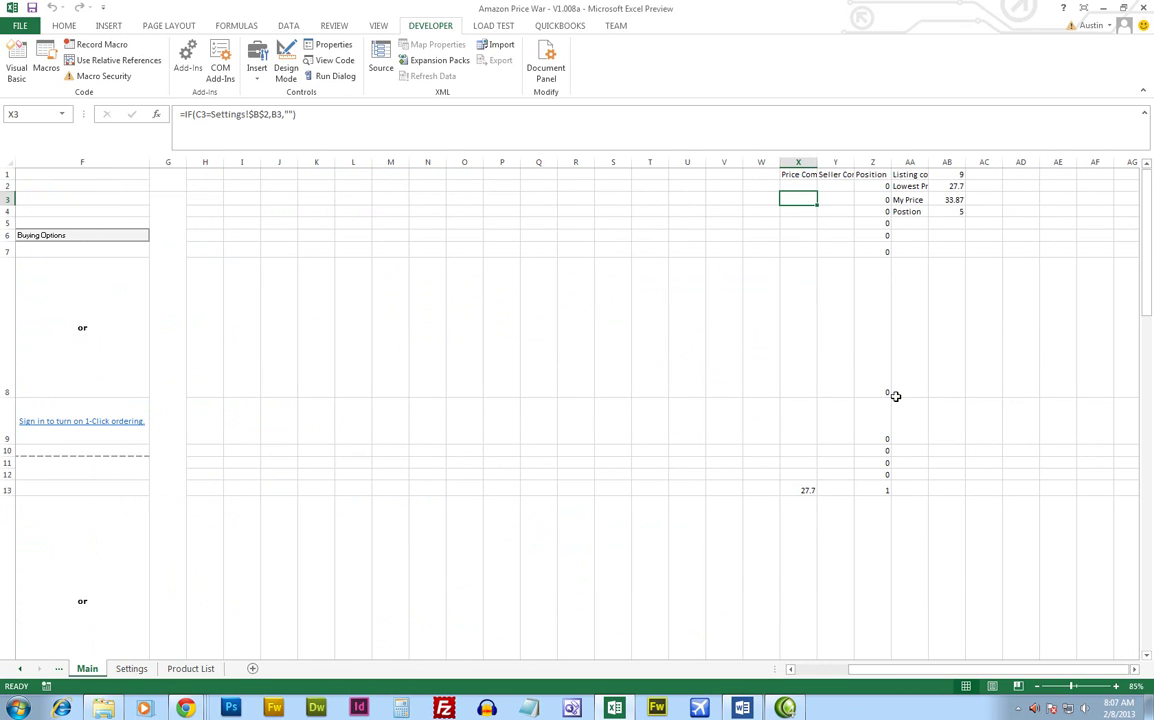
{"action": "left_click", "coordinate": [799, 236]}
{"action": "left_click", "coordinate": [802, 489]}
{"action": "left_click", "coordinate": [850, 330]}
{"action": "left_click", "coordinate": [909, 199]}
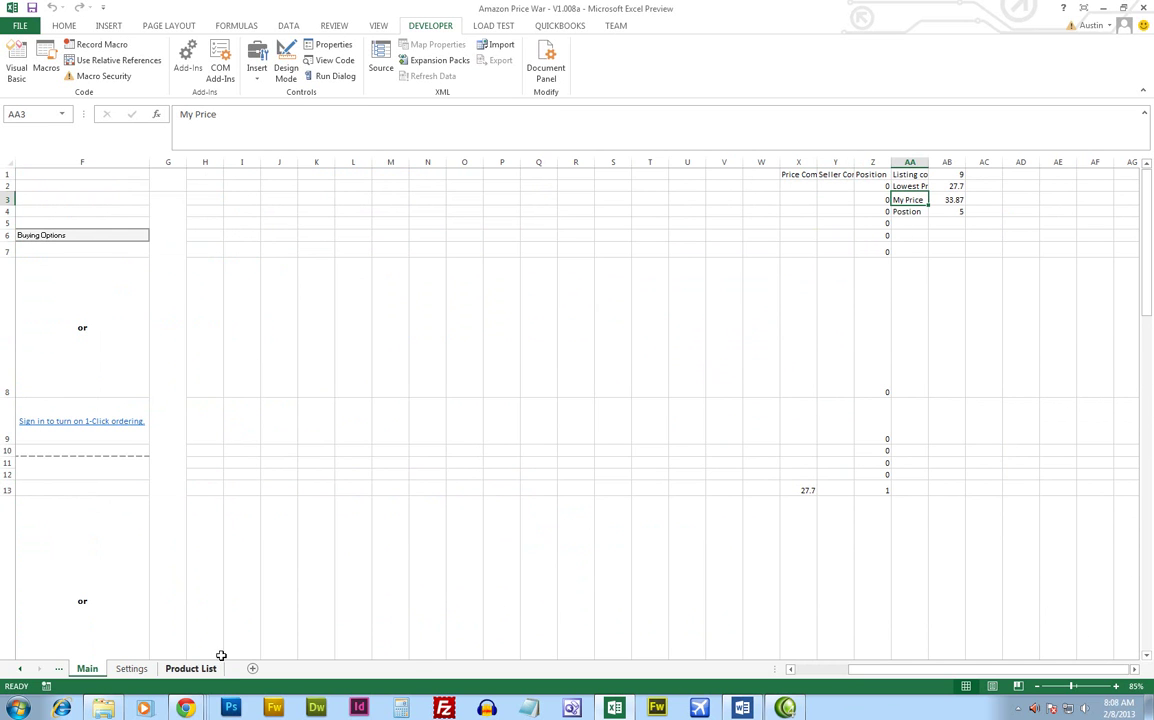
{"action": "left_click", "coordinate": [190, 668]}
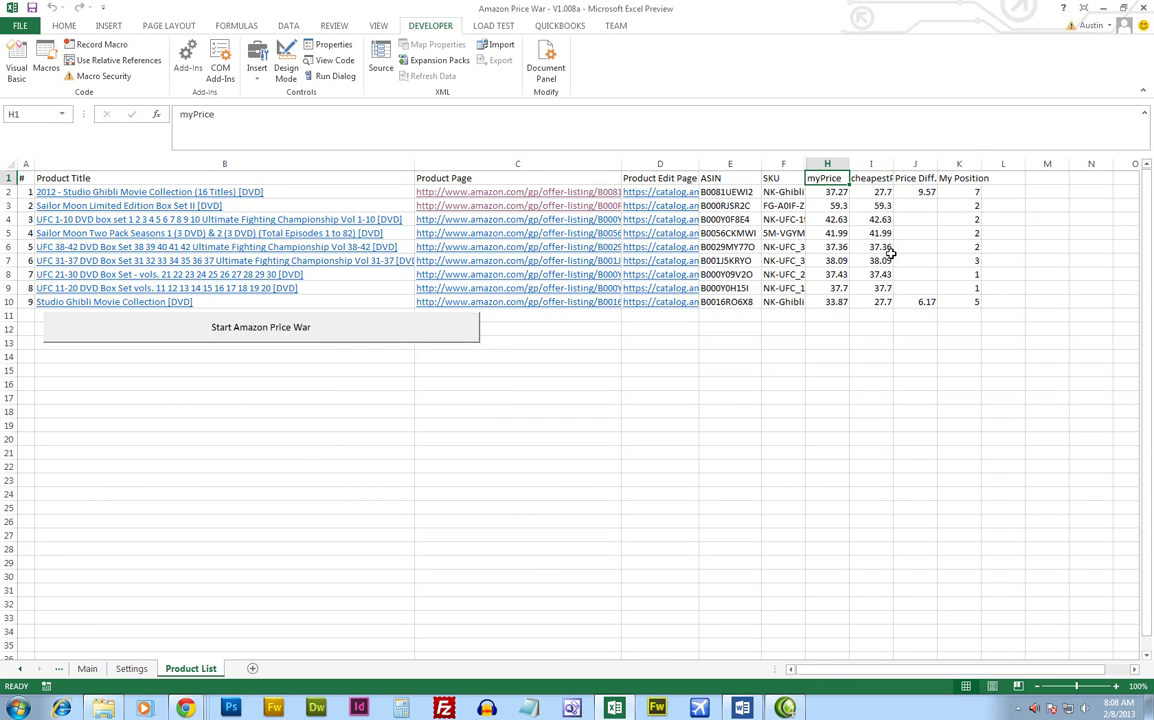
{"action": "key", "text": "Down"}
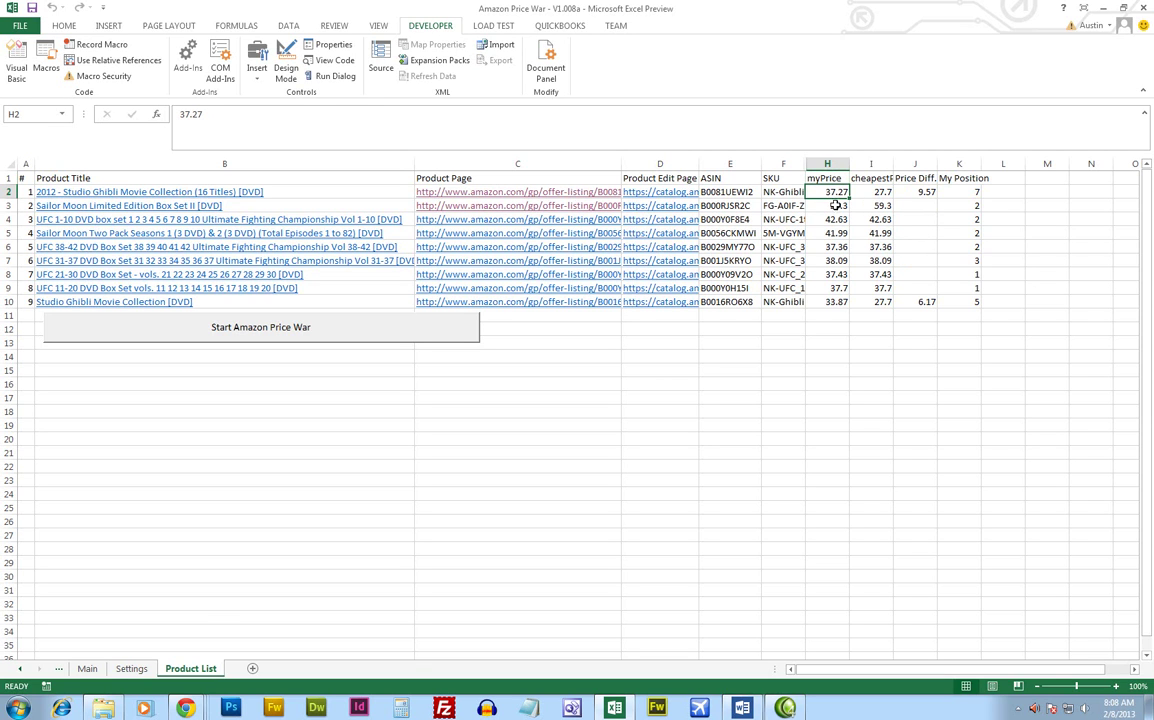
{"action": "key", "text": "Down"}
{"action": "key", "text": "Down"}
{"action": "key", "text": "Down"}
{"action": "key", "text": "Down"}
{"action": "key", "text": "Down"}
{"action": "key", "text": "Down"}
{"action": "key", "text": "Down"}
{"action": "key", "text": "Down"}
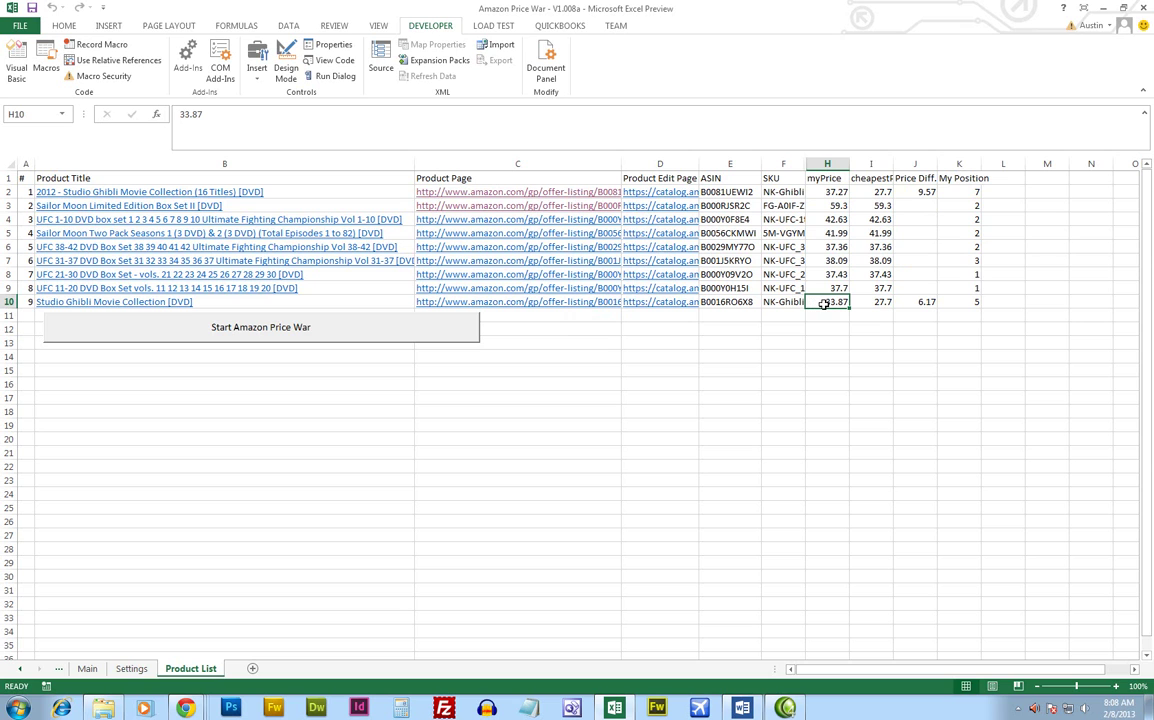
{"action": "left_click", "coordinate": [858, 302]}
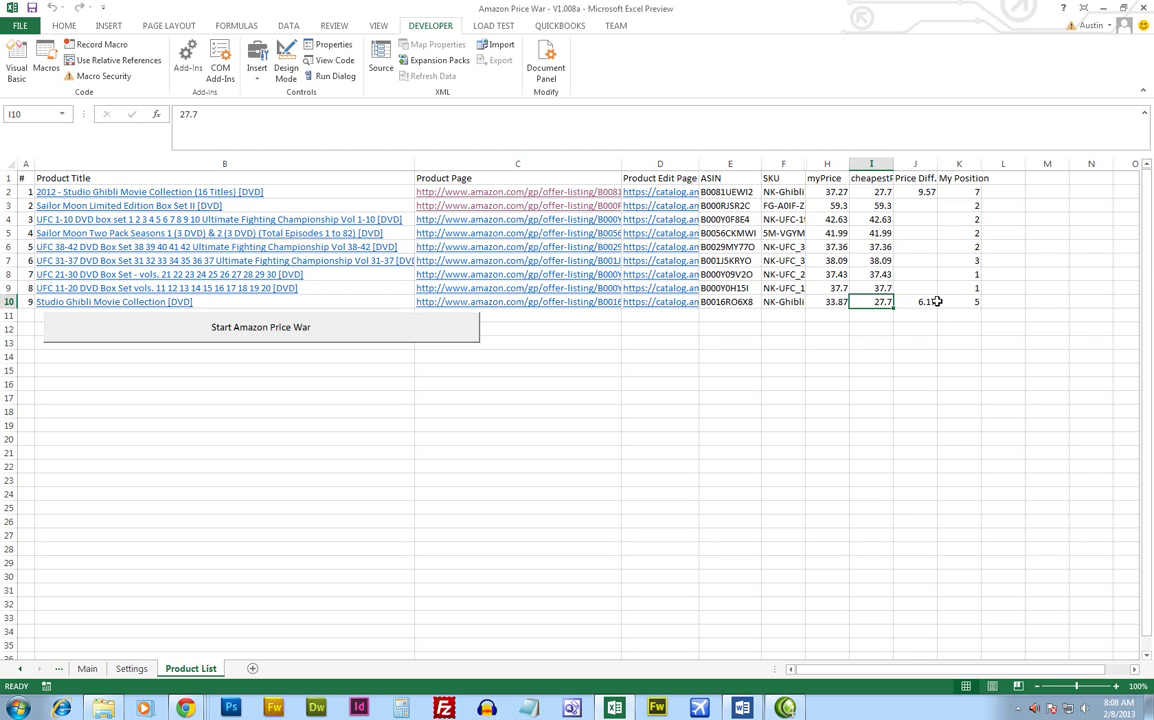
Open the Studio Ghibli Movie Collection offers and compare them with row 10's myPrice 33.87.
{"action": "left_click", "coordinate": [570, 303]}
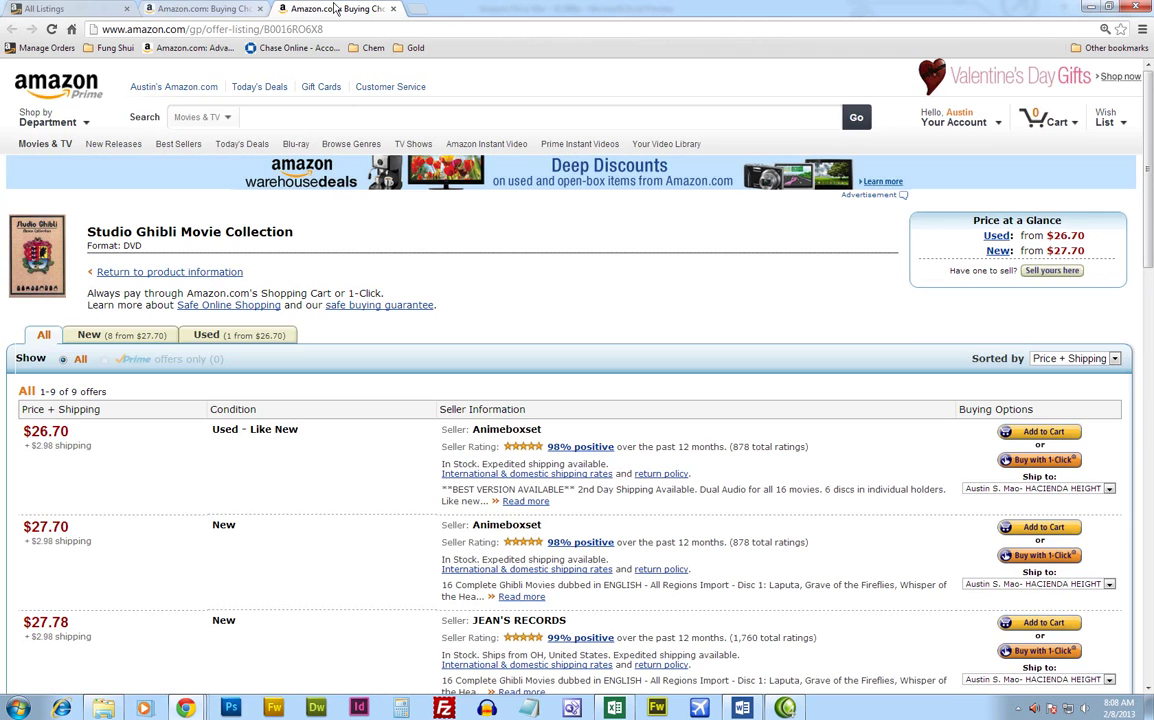
{"action": "scroll", "coordinate": [575, 313], "scroll_direction": "down", "scroll_amount": 3}
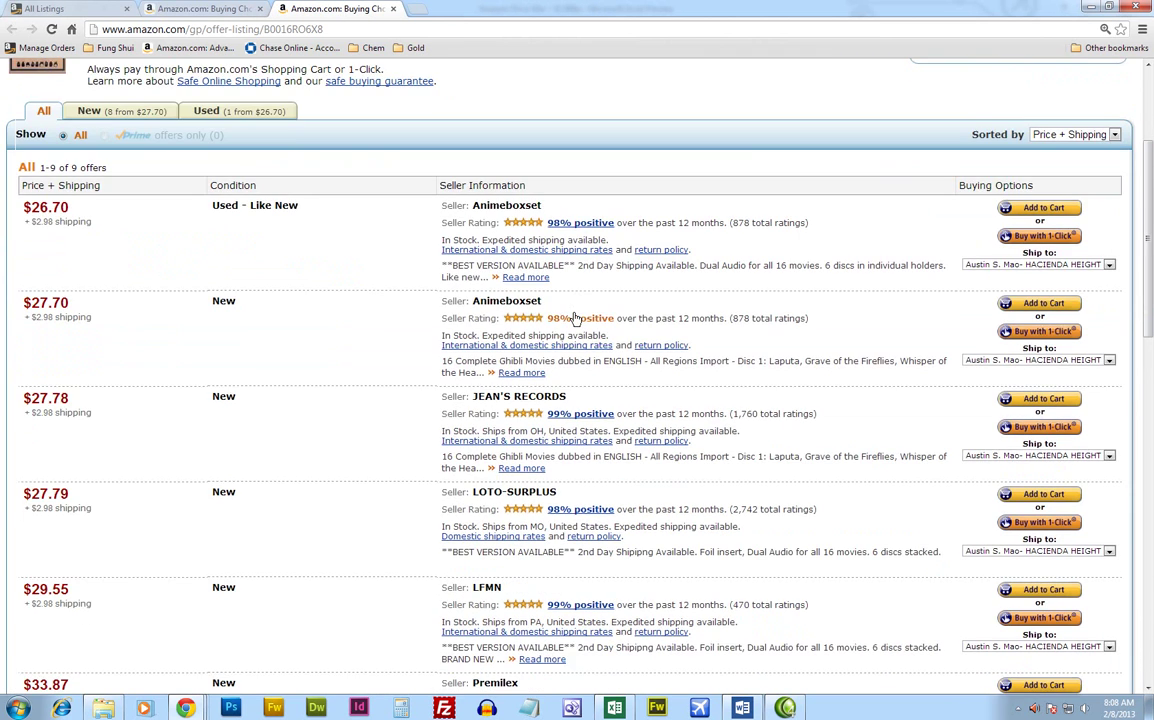
{"action": "key", "text": "alt+Tab"}
{"action": "left_click", "coordinate": [820, 301]}
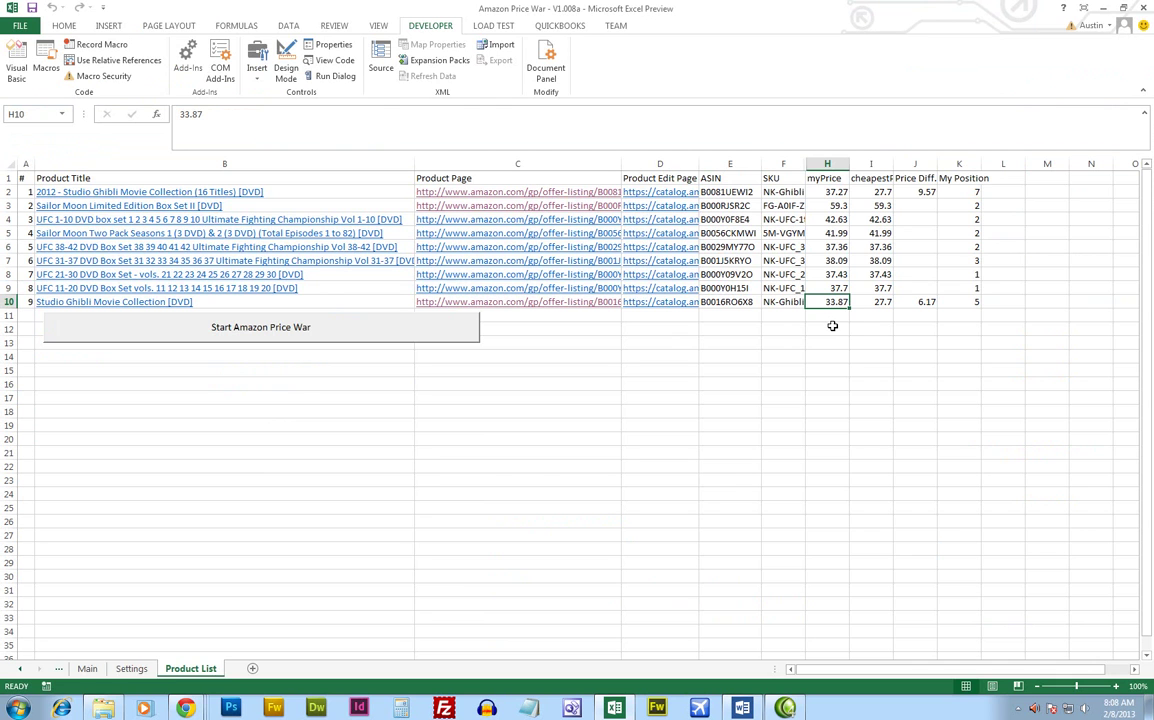
{"action": "key", "text": "alt+Tab"}
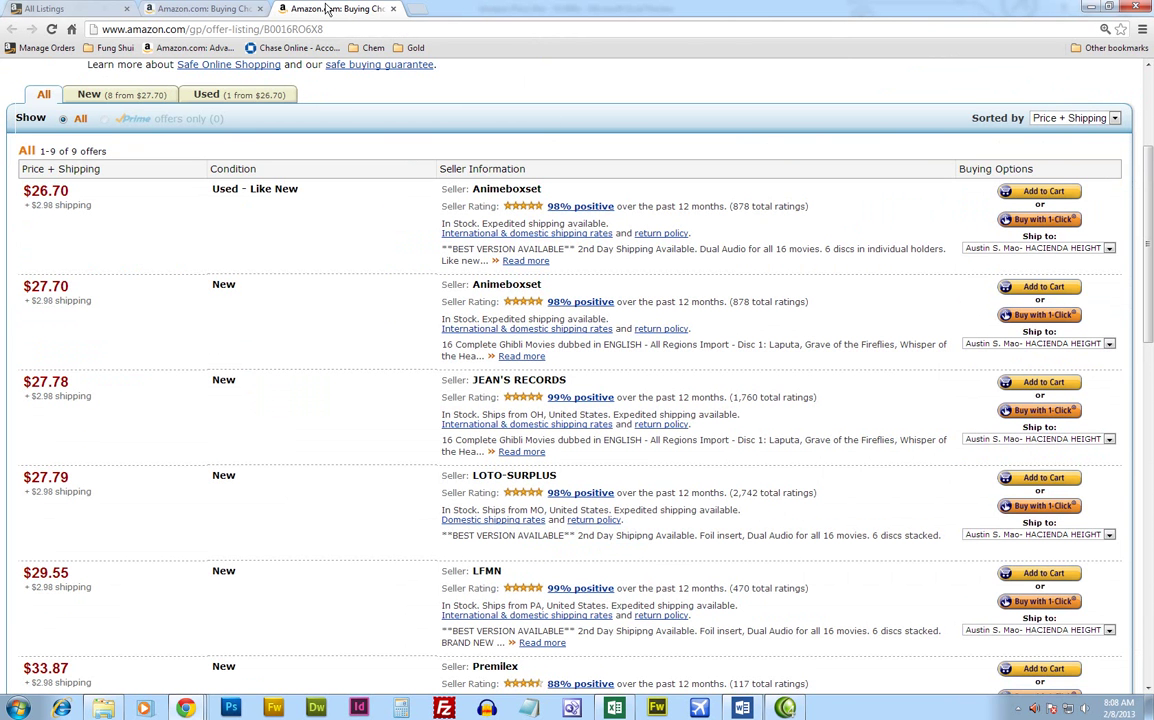
Move the offers into a side window and mark the $27.70 New offer and Premilex's $33.87.
{"action": "left_click_drag", "start_coordinate": [325, 9], "coordinate": [507, 8]}
{"action": "double_click", "coordinate": [980, 7]}
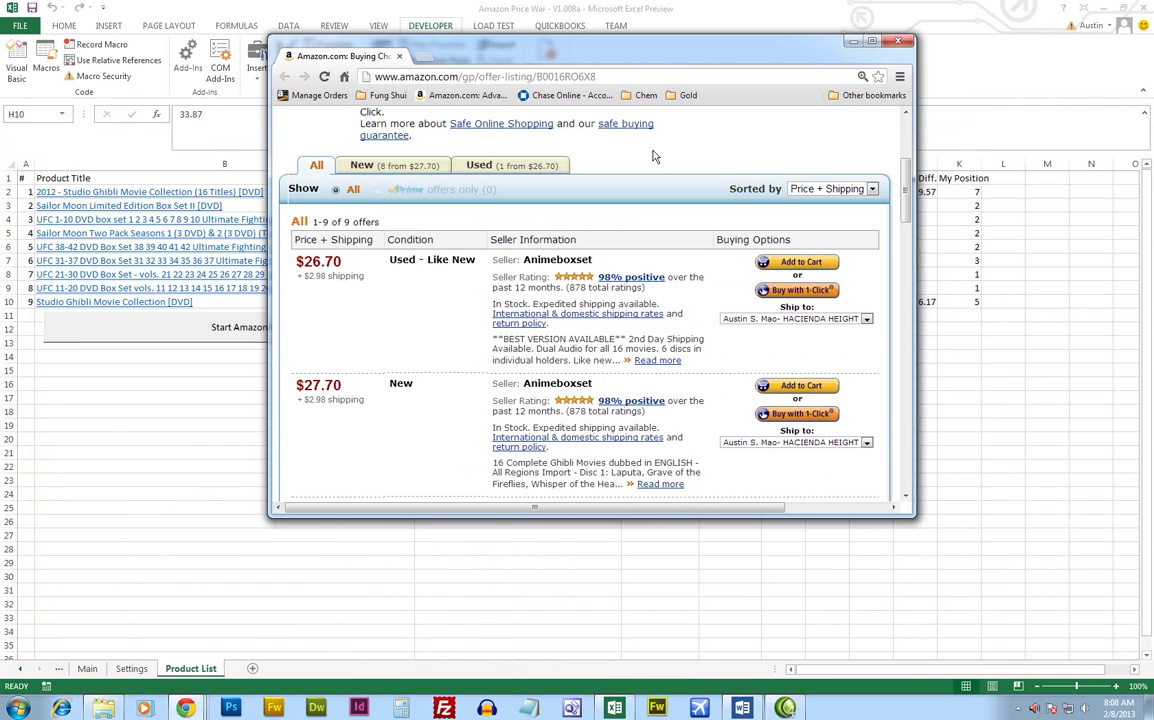
{"action": "left_click_drag", "start_coordinate": [690, 60], "coordinate": [427, 25]}
{"action": "left_click_drag", "start_coordinate": [196, 365], "coordinate": [130, 348]}
{"action": "scroll", "coordinate": [129, 352], "scroll_direction": "down", "scroll_amount": 1}
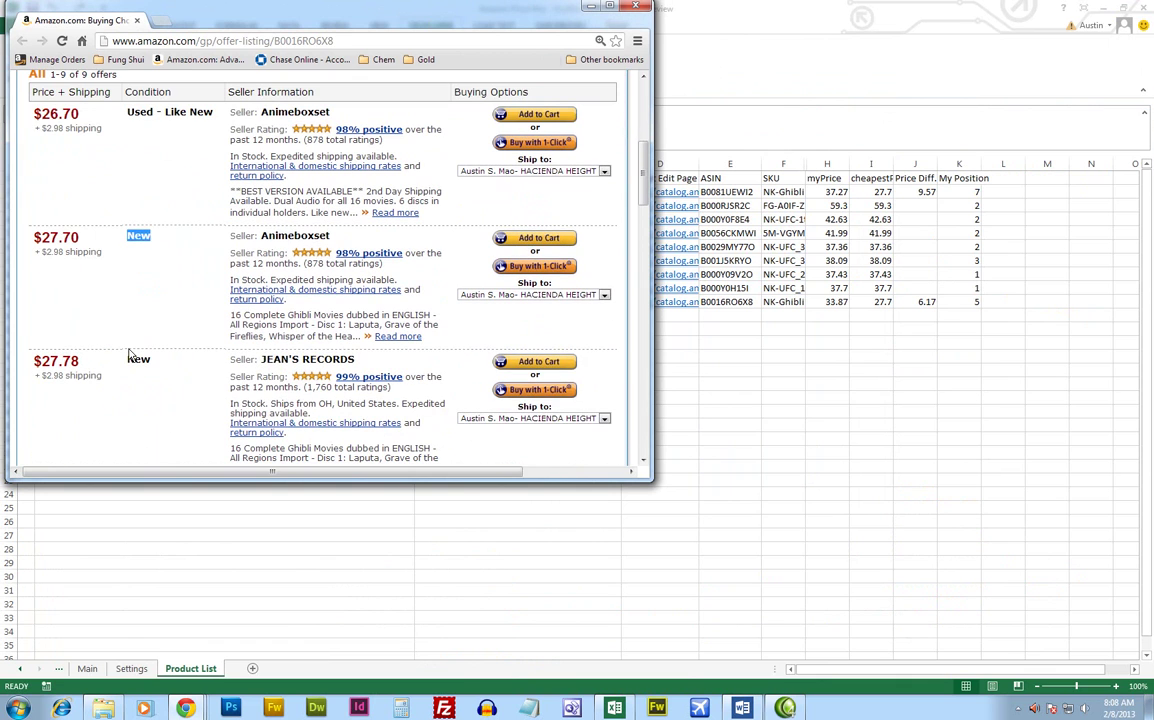
{"action": "left_click_drag", "start_coordinate": [80, 237], "coordinate": [49, 237]}
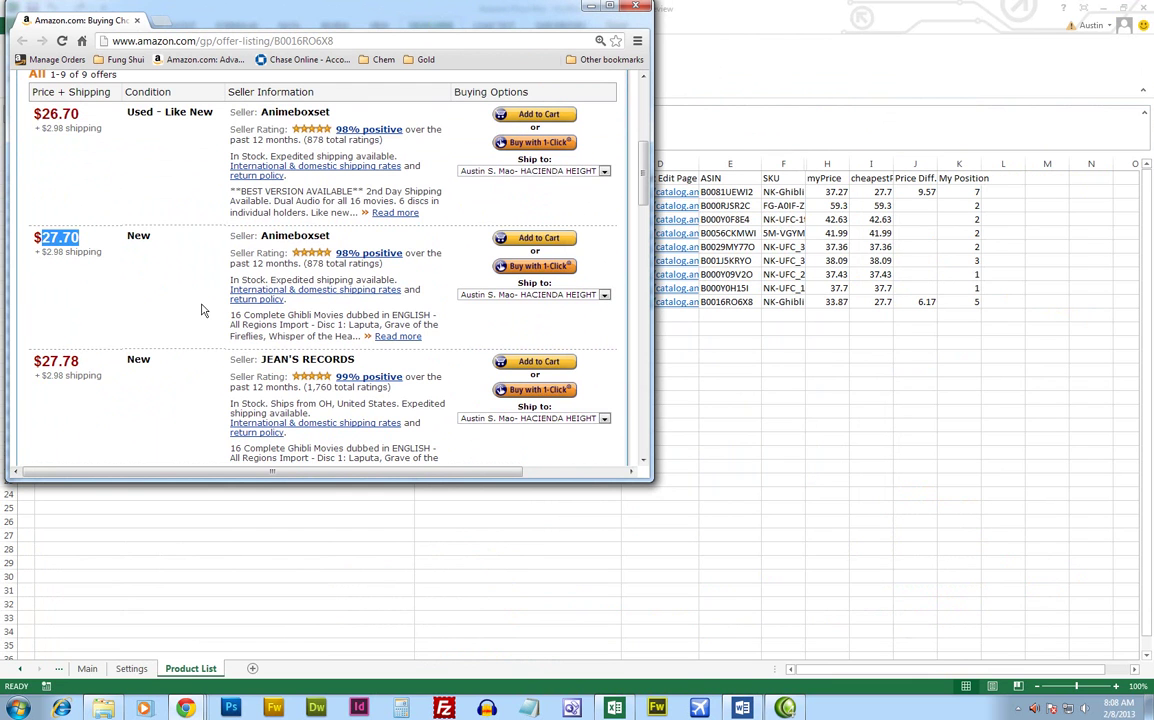
{"action": "scroll", "coordinate": [200, 310], "scroll_direction": "down", "scroll_amount": 5}
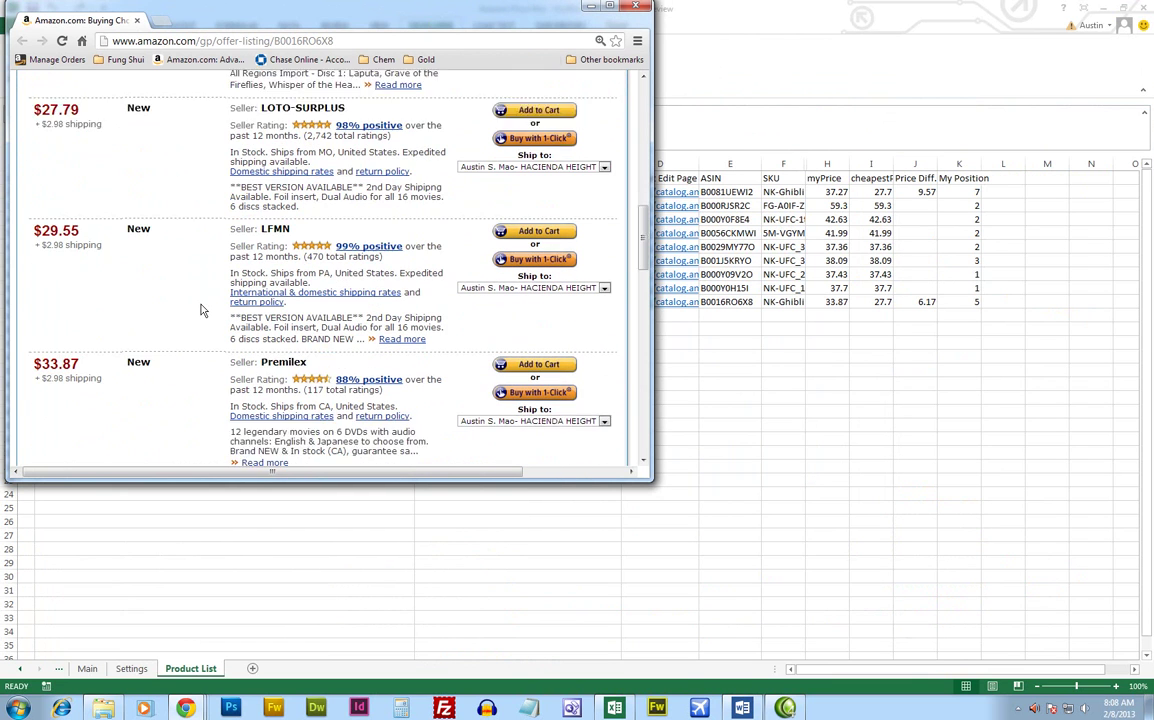
{"action": "left_click_drag", "start_coordinate": [259, 314], "coordinate": [307, 315]}
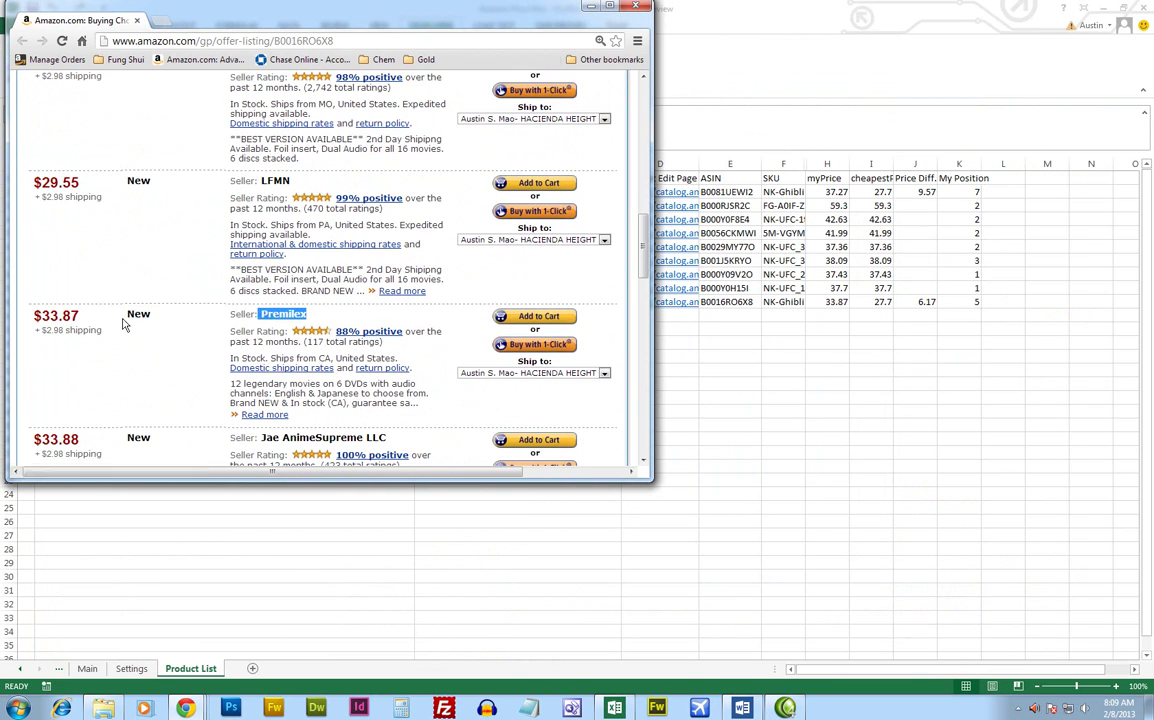
Check the sheet's myPrice 33.87 and position 5 against the Amazon listing.
{"action": "left_click", "coordinate": [830, 301]}
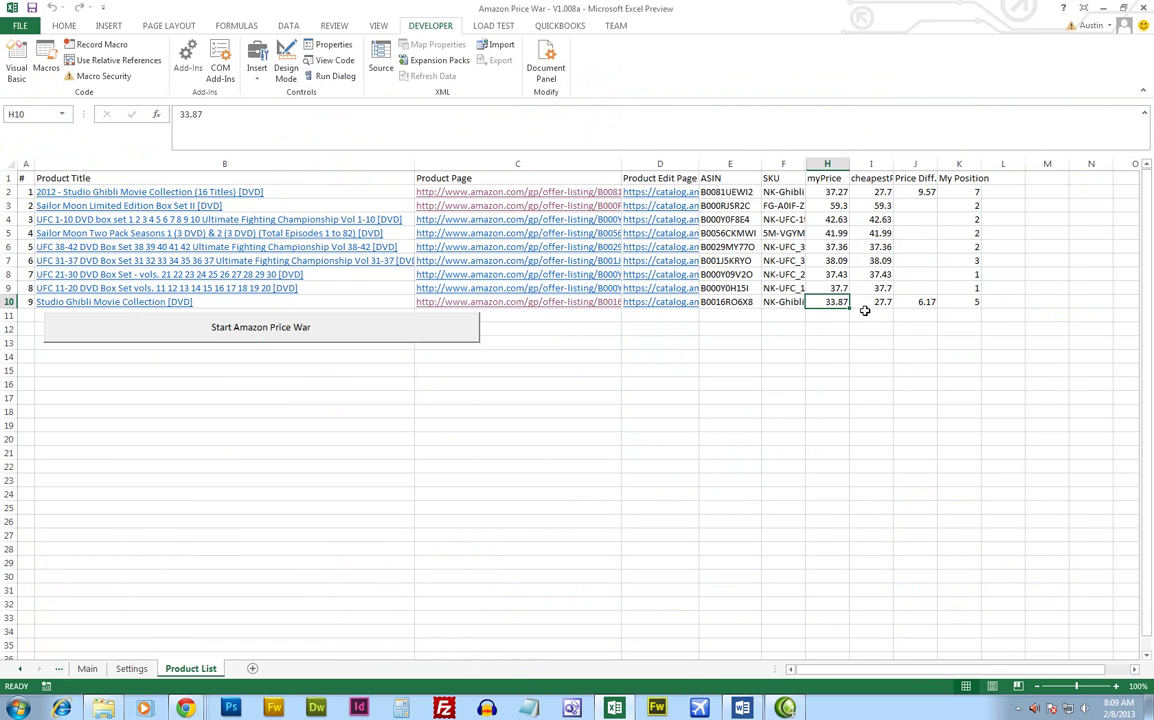
{"action": "key", "text": "alt+Tab"}
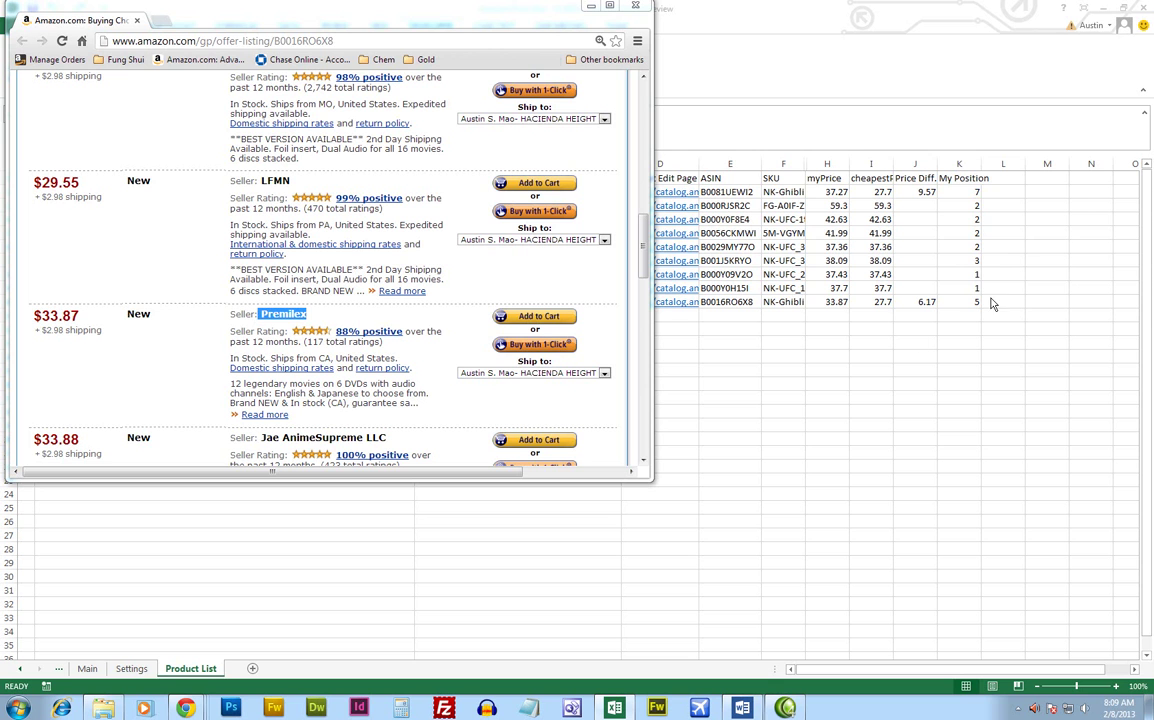
{"action": "key", "text": "alt+Tab"}
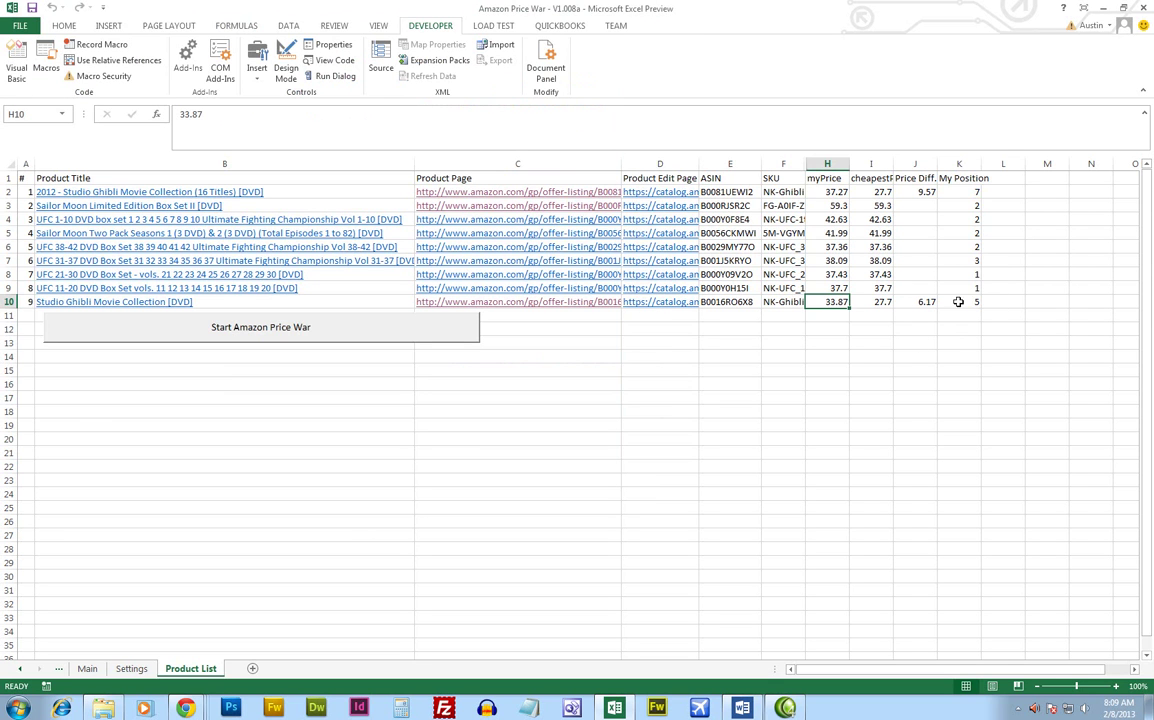
{"action": "left_click", "coordinate": [958, 301]}
{"action": "key", "text": "alt+Tab"}
Scroll back through the offers, clear the marked $27.70 price, and minimize Chrome.
{"action": "scroll", "coordinate": [405, 345], "scroll_direction": "up", "scroll_amount": 5}
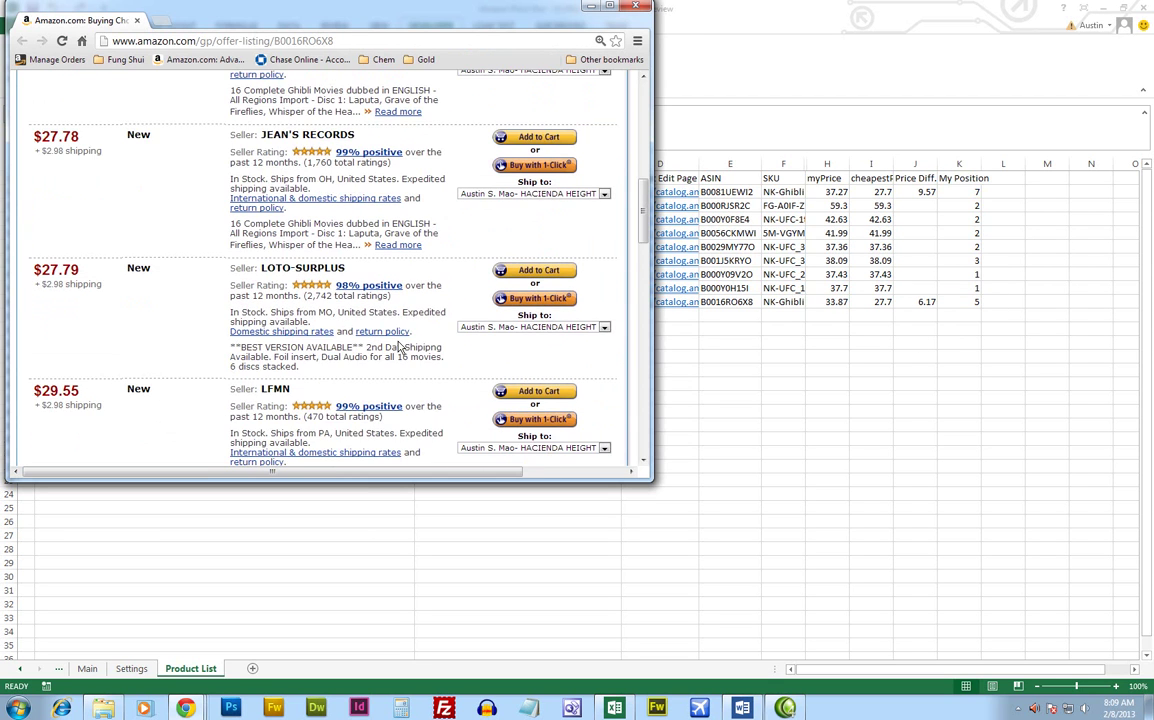
{"action": "scroll", "coordinate": [362, 330], "scroll_direction": "up", "scroll_amount": 1}
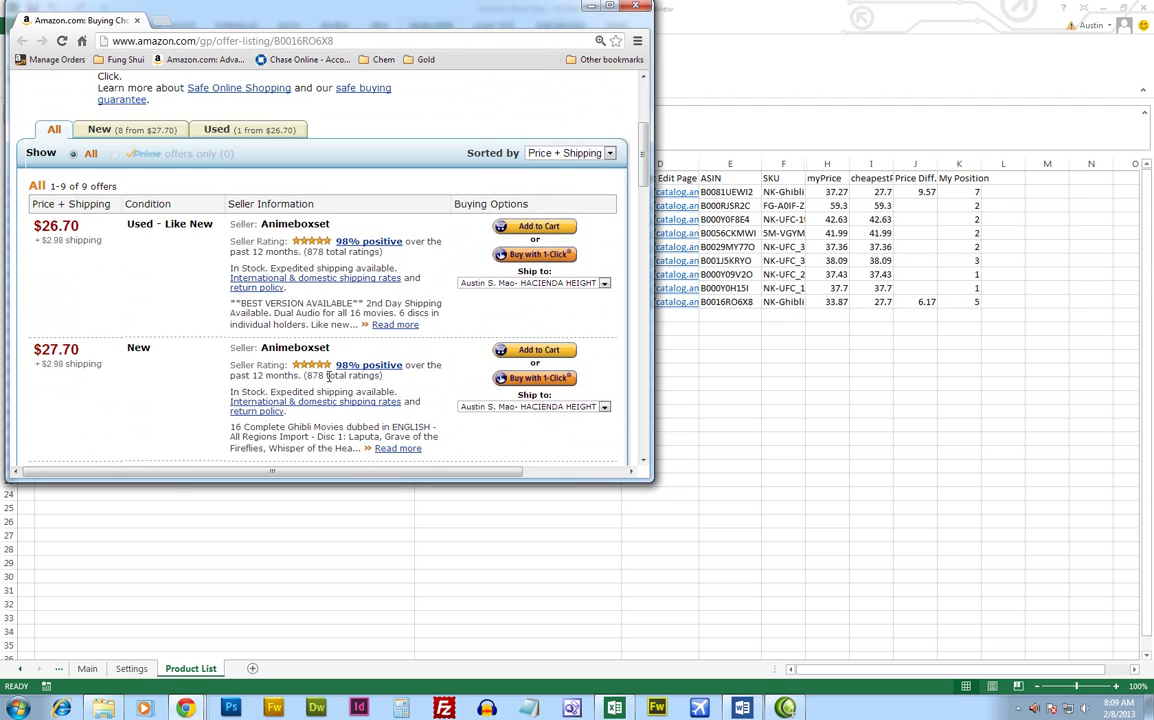
{"action": "left_click_drag", "start_coordinate": [148, 312], "coordinate": [133, 394]}
{"action": "scroll", "coordinate": [130, 350], "scroll_direction": "down", "scroll_amount": 2}
{"action": "left_click", "coordinate": [155, 327]}
{"action": "scroll", "coordinate": [150, 335], "scroll_direction": "down", "scroll_amount": 3}
{"action": "scroll", "coordinate": [165, 400], "scroll_direction": "down", "scroll_amount": 2}
{"action": "scroll", "coordinate": [155, 400], "scroll_direction": "down", "scroll_amount": 2}
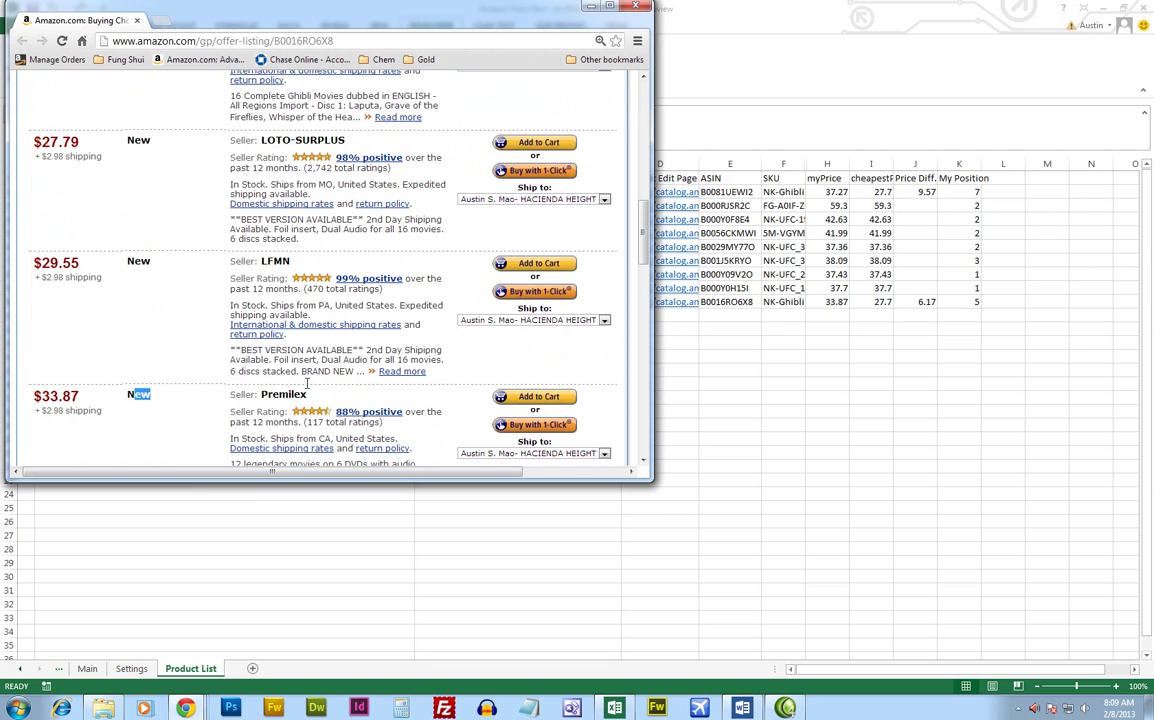
{"action": "left_click", "coordinate": [591, 6]}
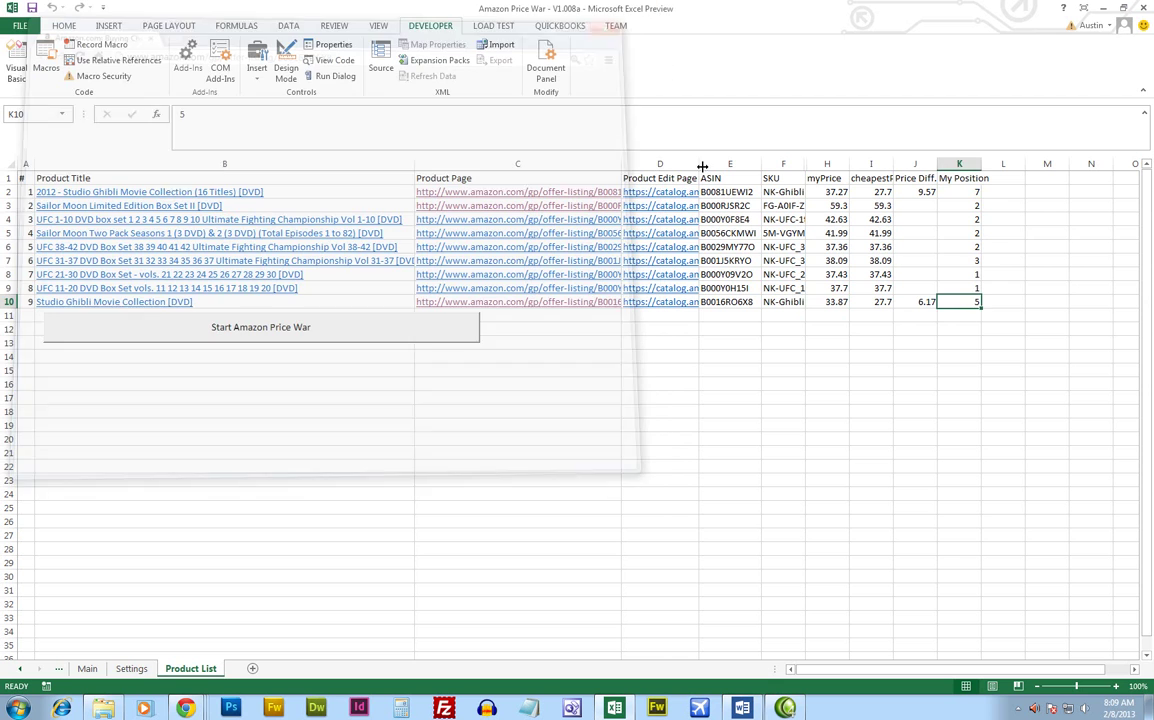
Open the UFC 11-20 offers from row 9 and confirm $37.70 is lowest, matching position 1.
{"action": "left_click", "coordinate": [580, 291]}
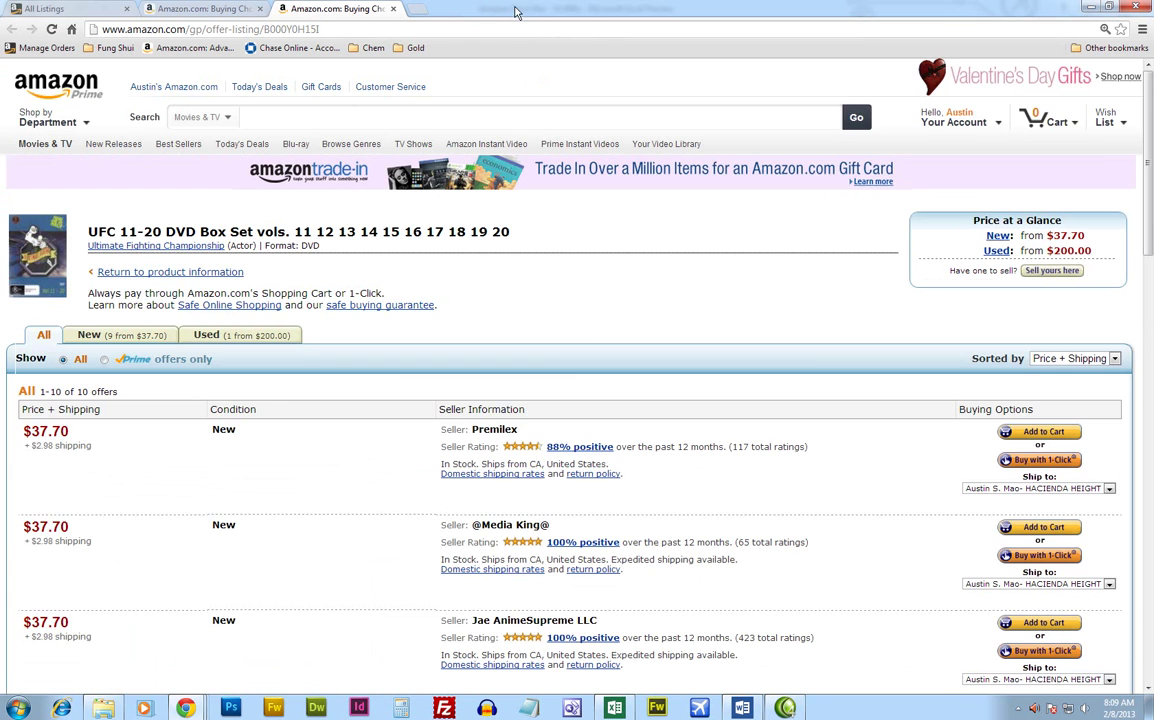
{"action": "double_click", "coordinate": [585, 15]}
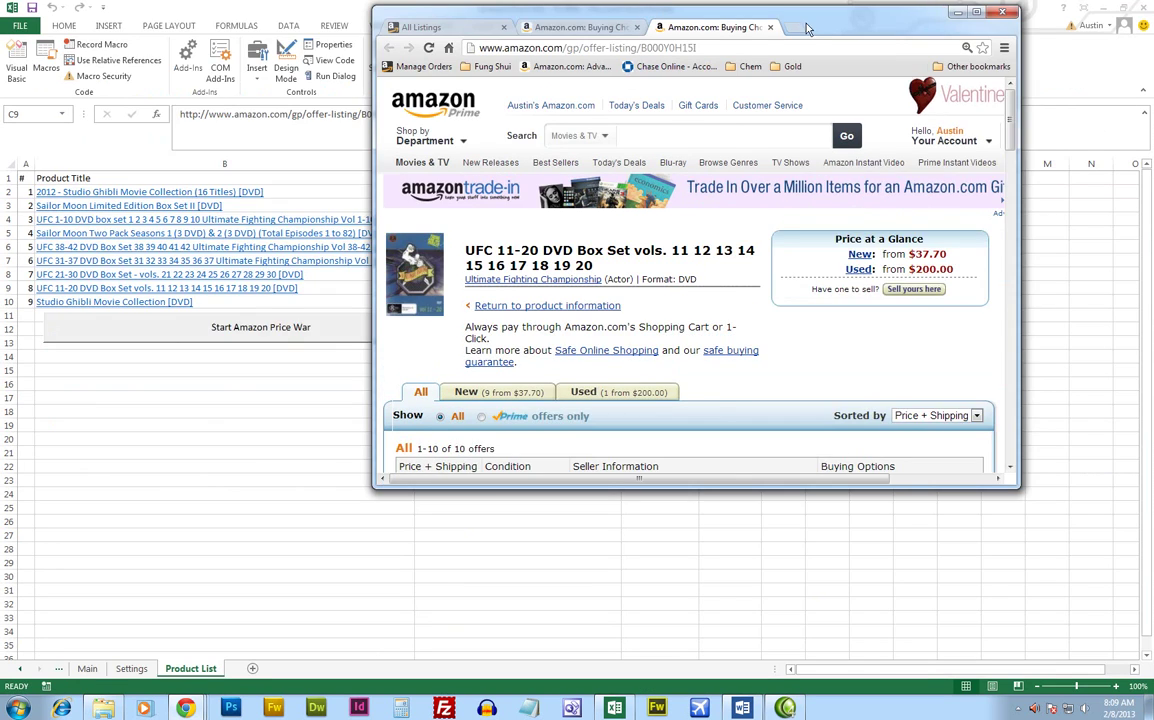
{"action": "left_click_drag", "start_coordinate": [803, 33], "coordinate": [444, 17]}
{"action": "scroll", "coordinate": [546, 266], "scroll_direction": "down", "scroll_amount": 1}
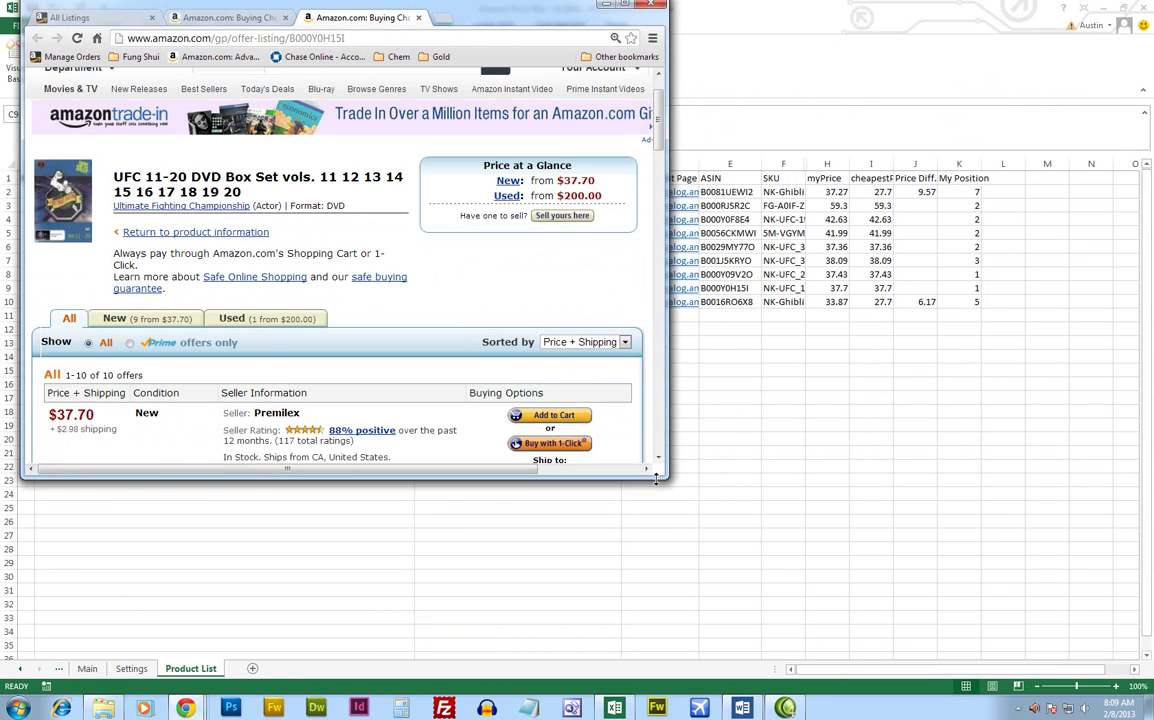
{"action": "left_click_drag", "start_coordinate": [612, 480], "coordinate": [617, 662]}
{"action": "scroll", "coordinate": [386, 404], "scroll_direction": "down", "scroll_amount": 2}
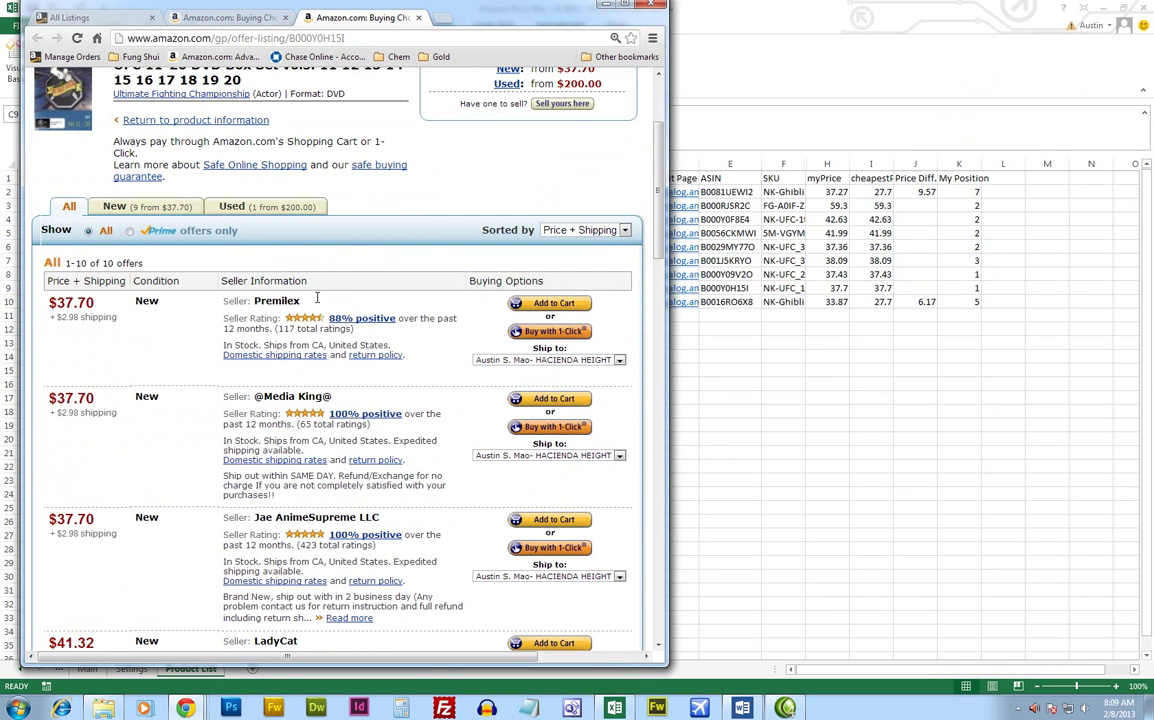
{"action": "left_click", "coordinate": [957, 289]}
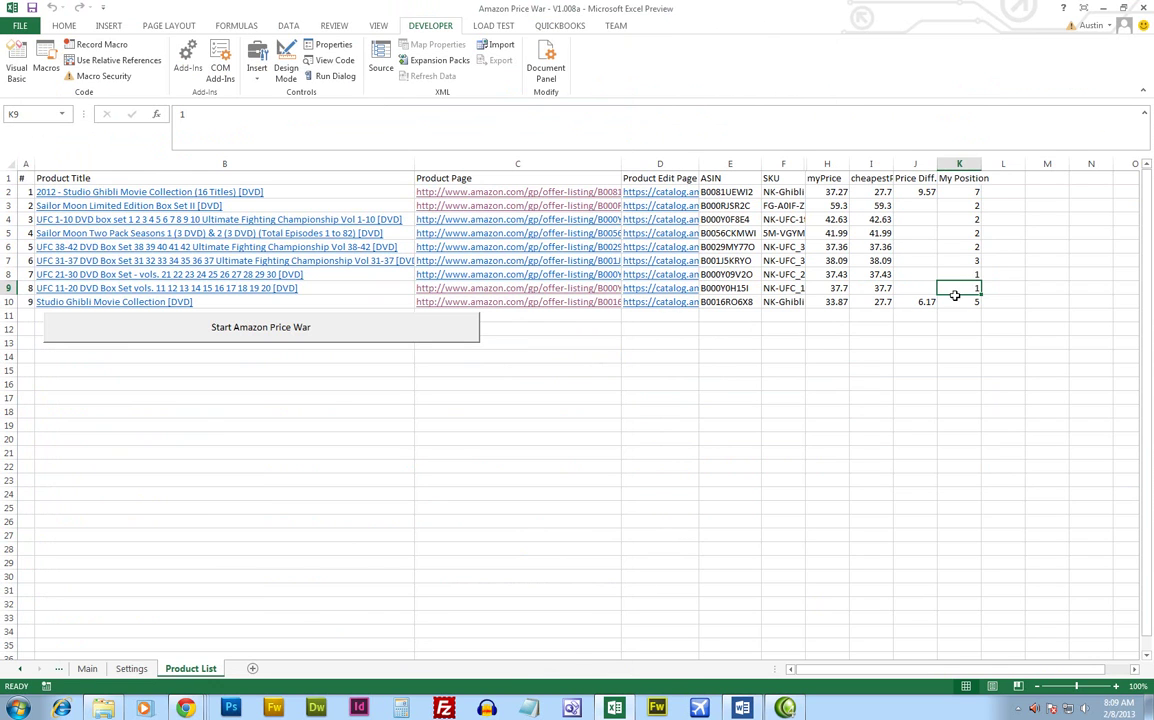
{"action": "key", "text": "alt+Tab"}
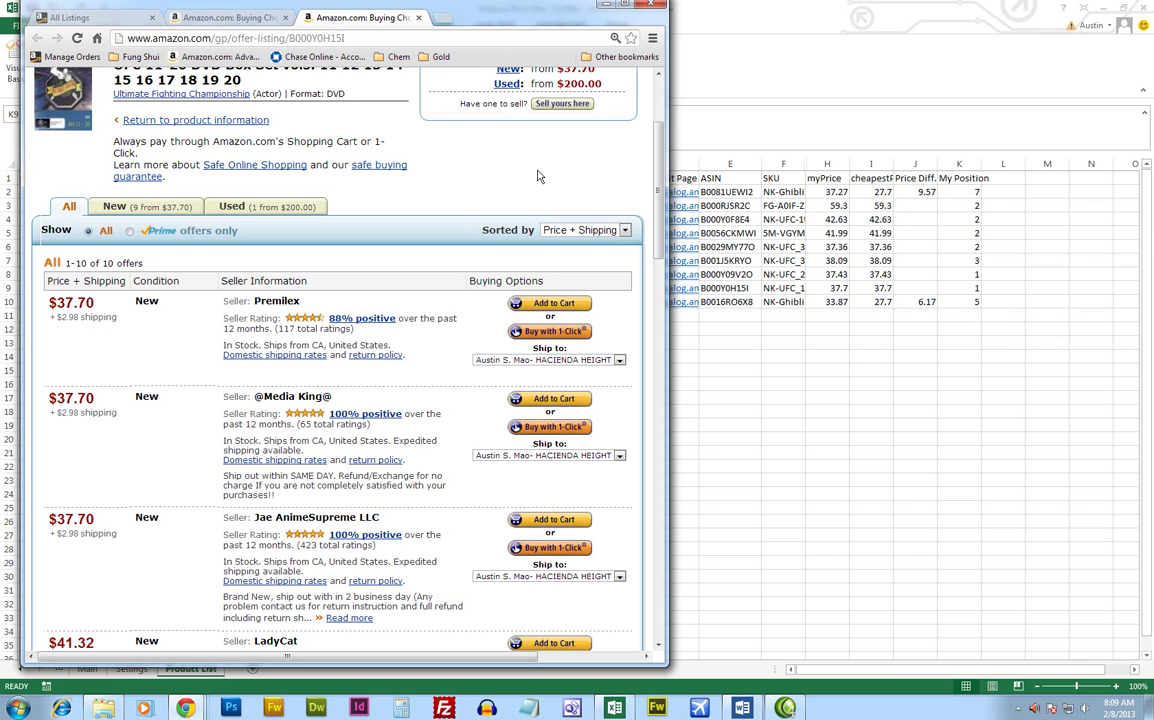
{"action": "left_click", "coordinate": [604, 5]}
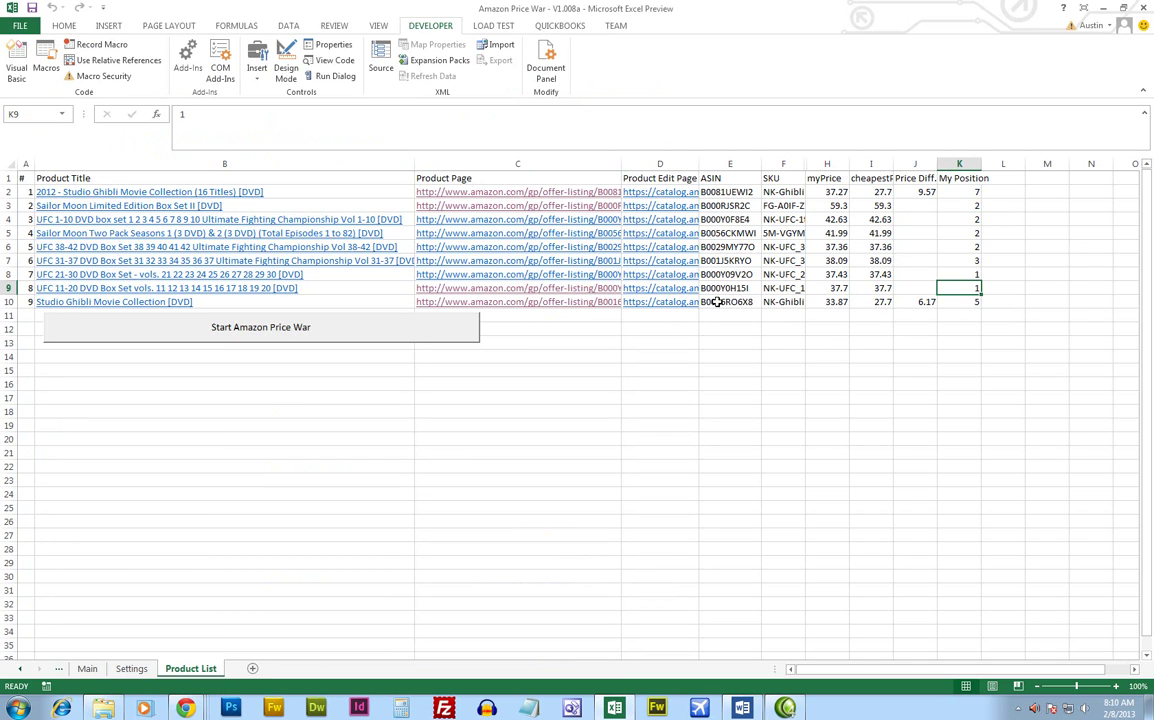
On the Studio Ghibli Movie Collection edit page, compare the 33.87 price with the $27.70 low, then save.
{"action": "left_click", "coordinate": [654, 303]}
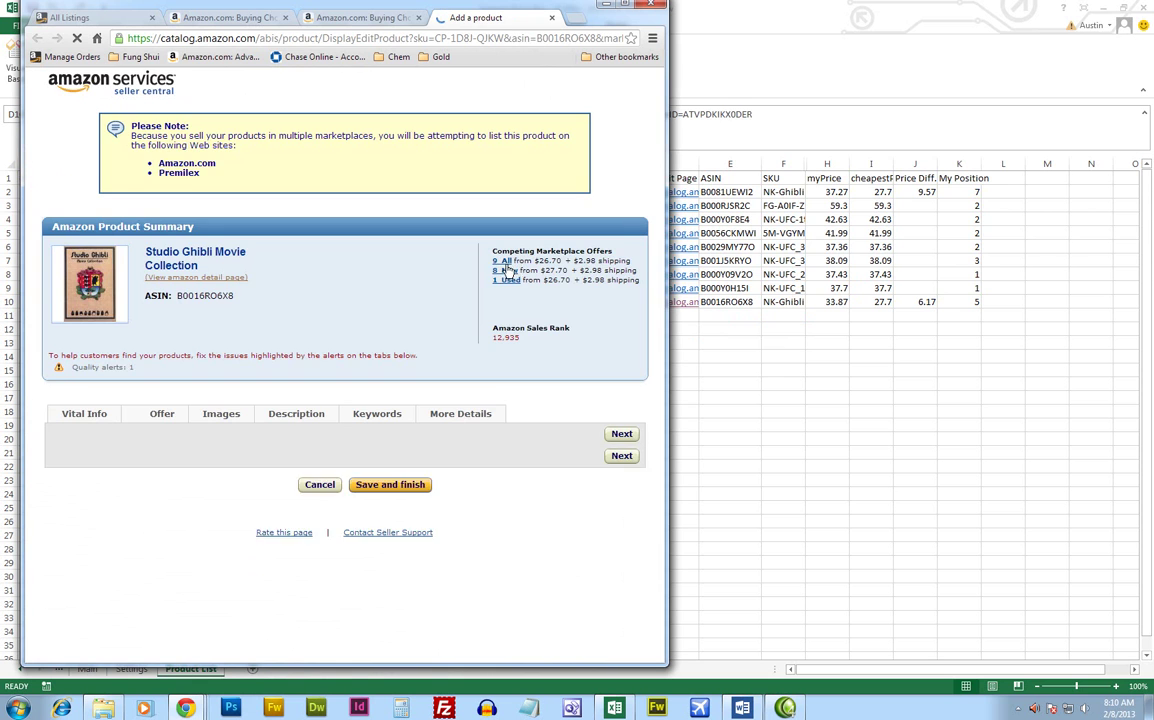
{"action": "scroll", "coordinate": [506, 320], "scroll_direction": "down", "scroll_amount": 3}
{"action": "left_click_drag", "start_coordinate": [332, 376], "coordinate": [272, 378]}
{"action": "scroll", "coordinate": [509, 404], "scroll_direction": "down", "scroll_amount": 2}
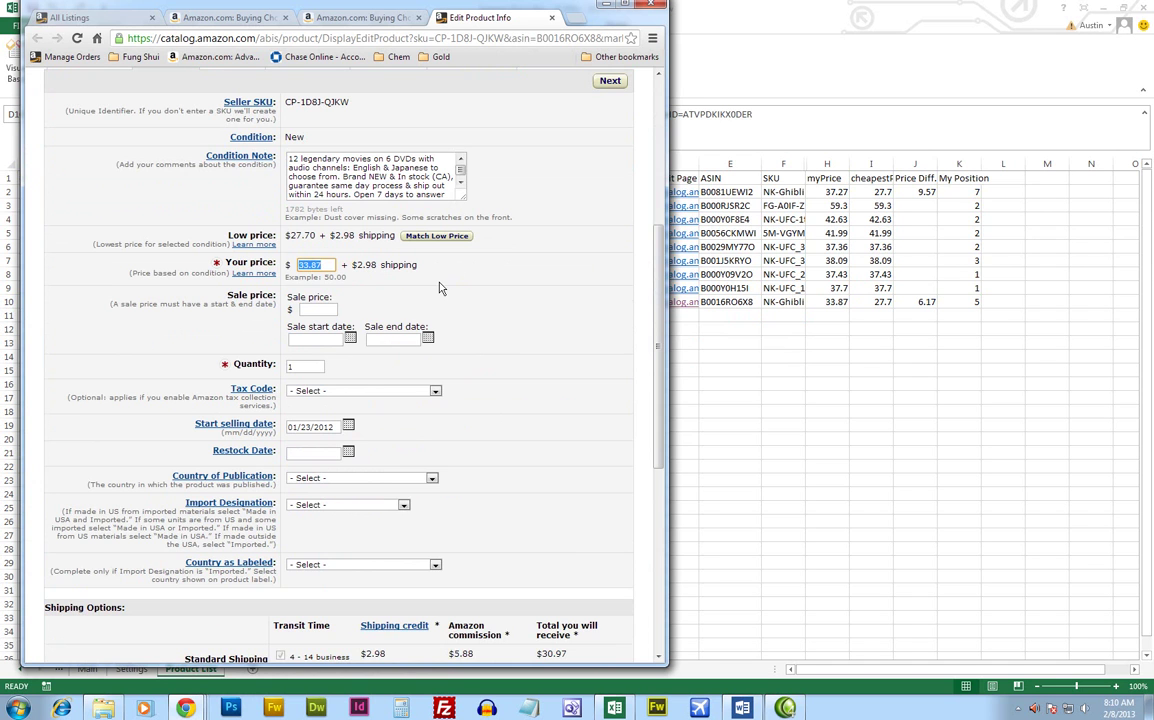
{"action": "scroll", "coordinate": [357, 280], "scroll_direction": "up", "scroll_amount": 4}
{"action": "scroll", "coordinate": [300, 276], "scroll_direction": "up", "scroll_amount": 2}
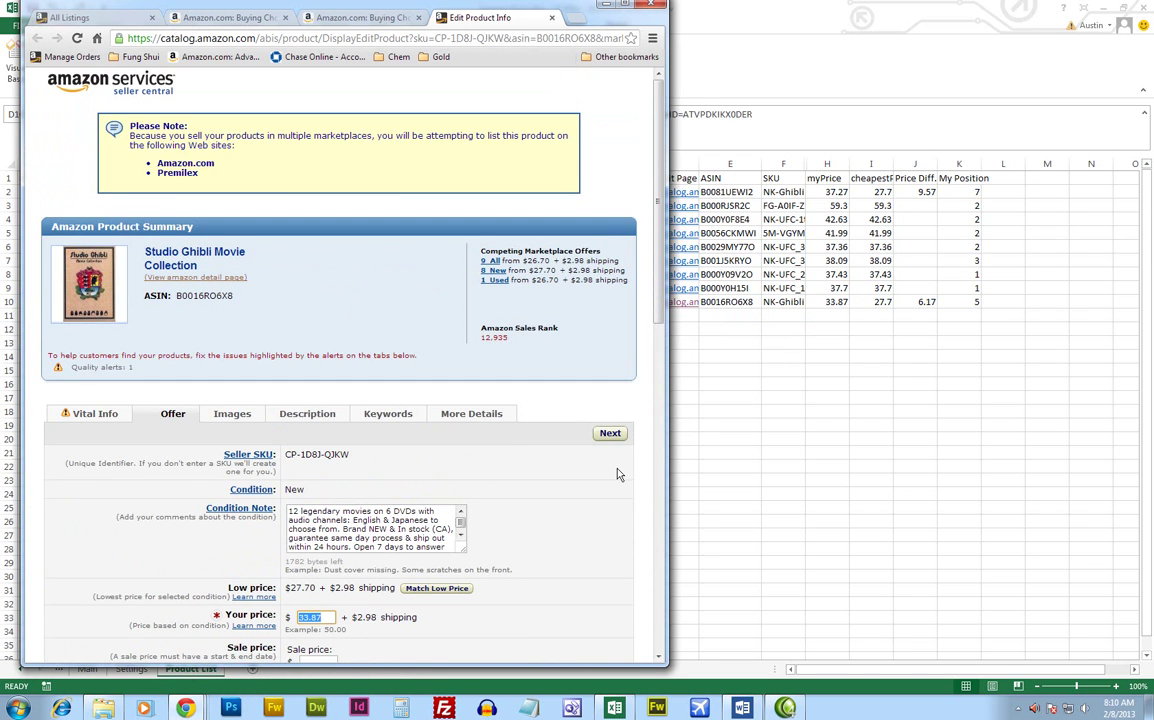
{"action": "scroll", "coordinate": [618, 474], "scroll_direction": "down", "scroll_amount": 13}
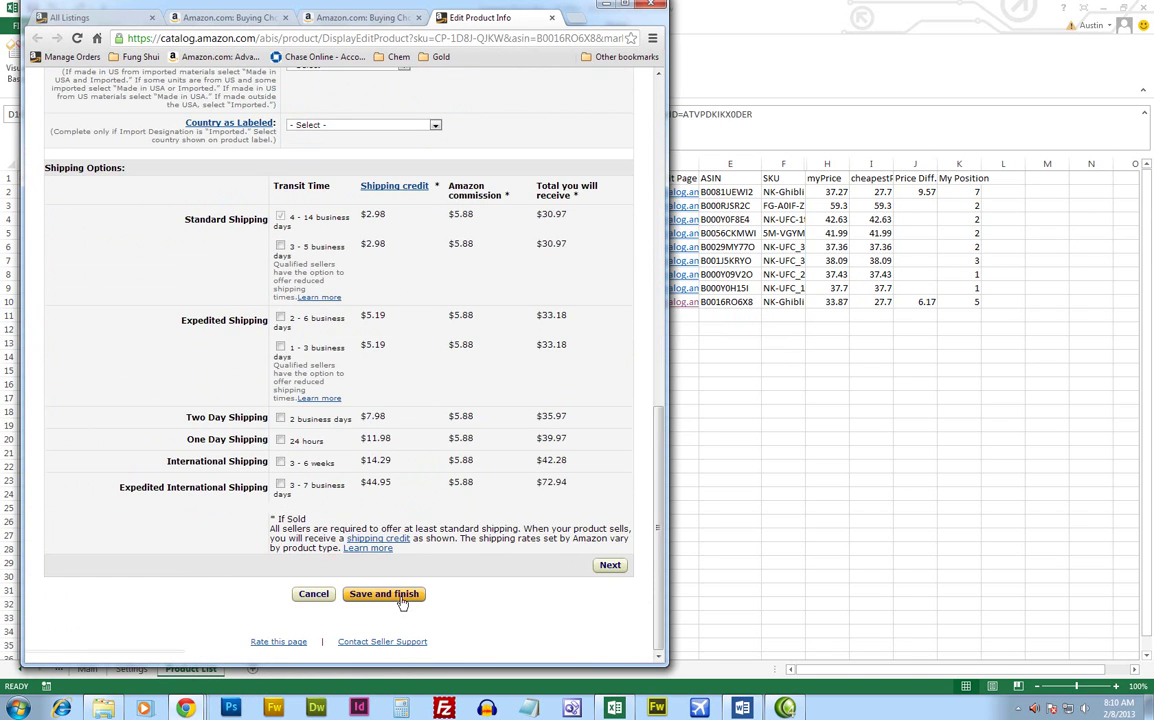
{"action": "left_click", "coordinate": [398, 596]}
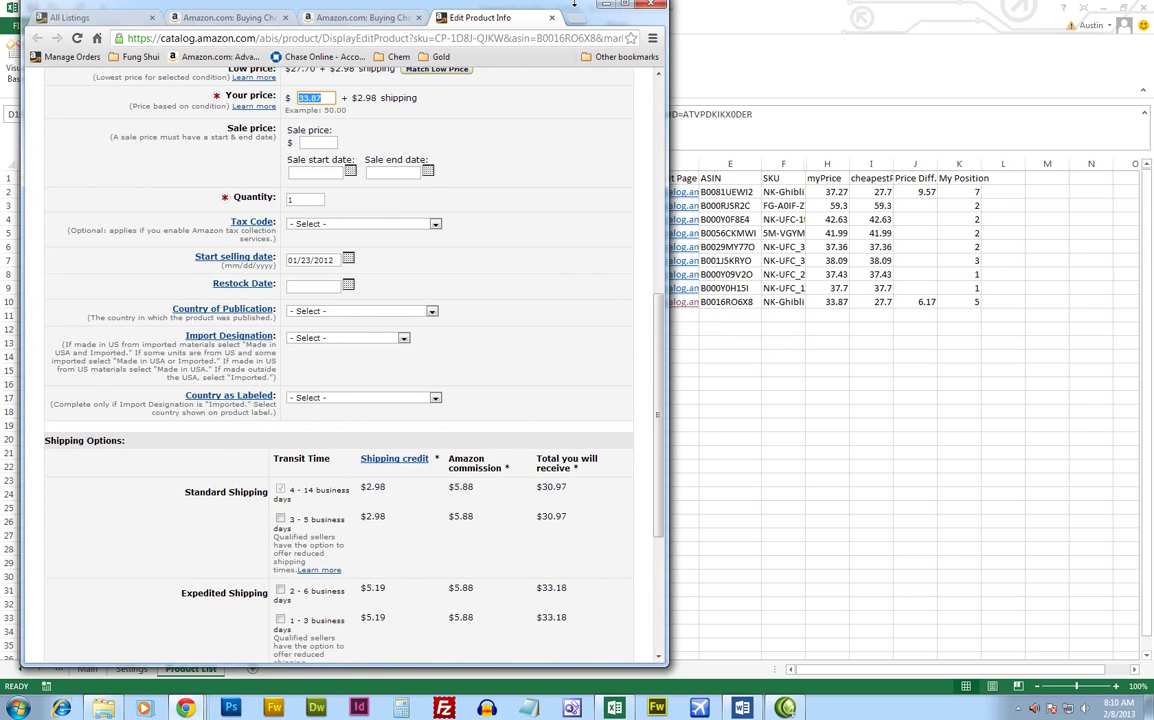
{"action": "left_click_drag", "start_coordinate": [578, 8], "coordinate": [538, 26]}
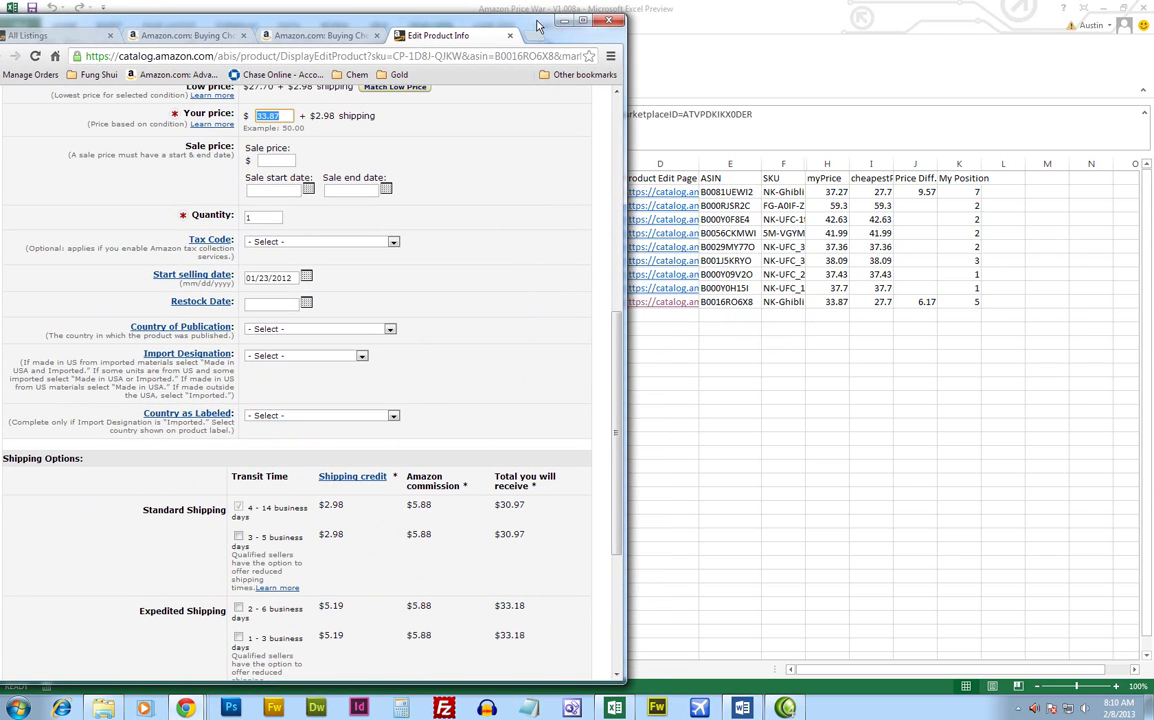
Switch through the Amazon offer tabs to the All Listings inventory page, maximized, and browse it.
{"action": "left_click", "coordinate": [312, 36]}
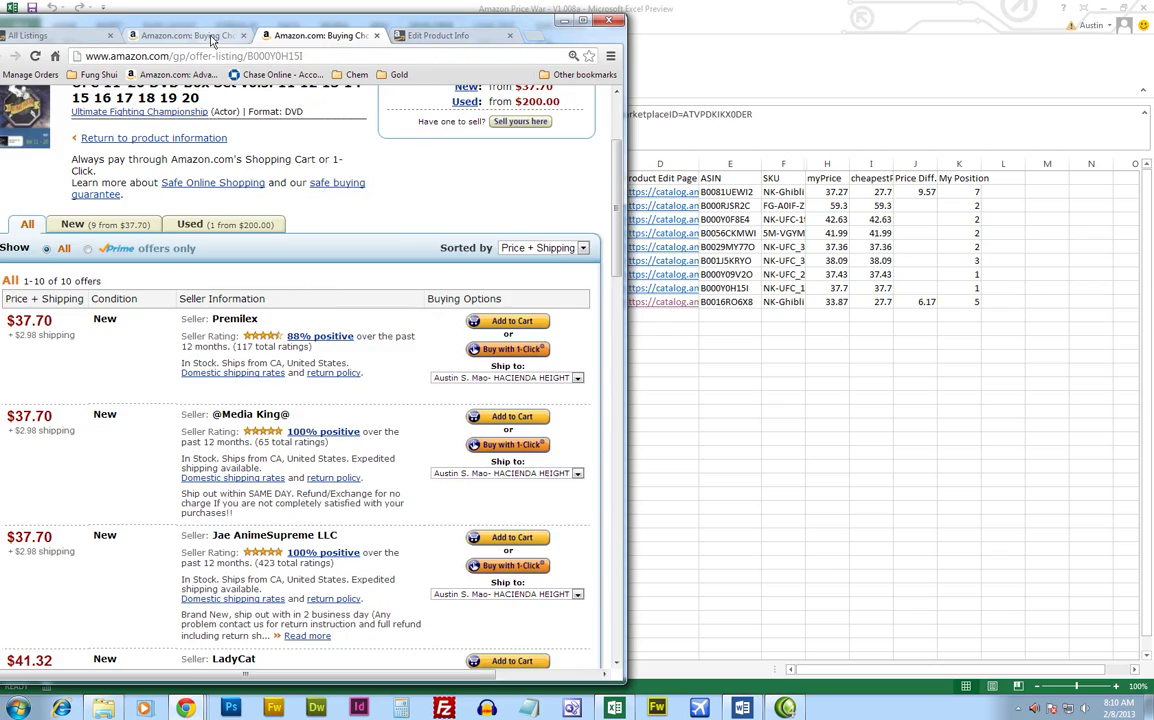
{"action": "left_click", "coordinate": [193, 37]}
{"action": "left_click", "coordinate": [65, 35]}
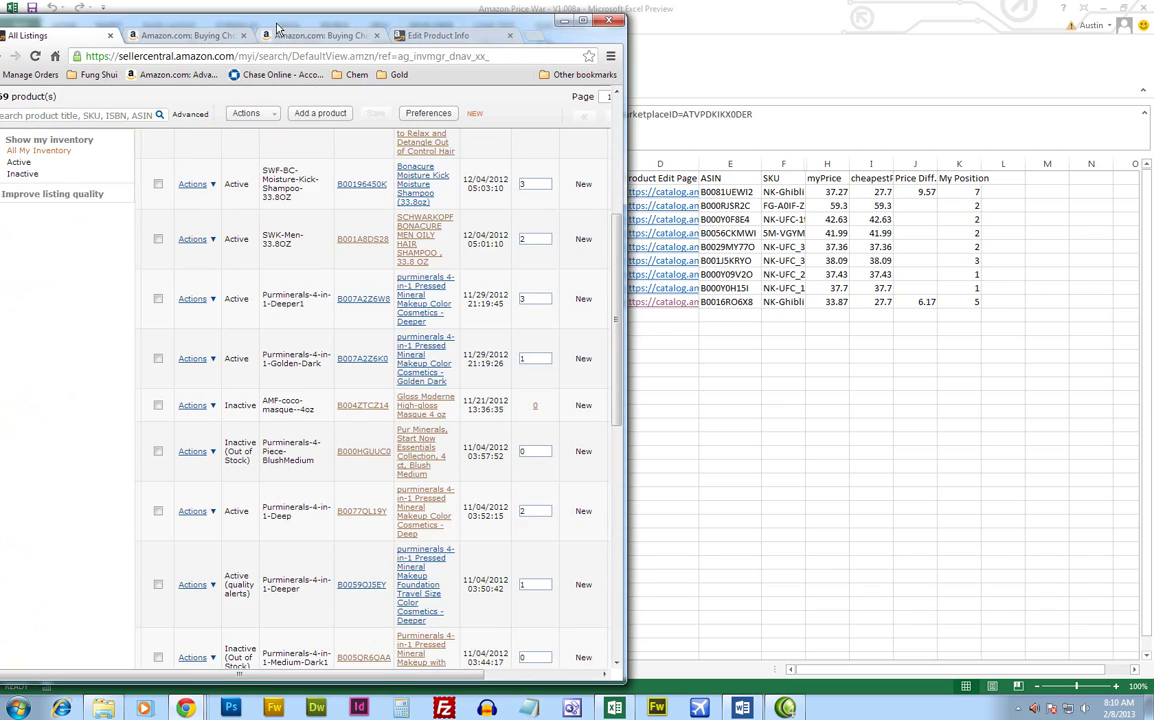
{"action": "double_click", "coordinate": [275, 20]}
{"action": "scroll", "coordinate": [960, 345], "scroll_direction": "up", "scroll_amount": 5}
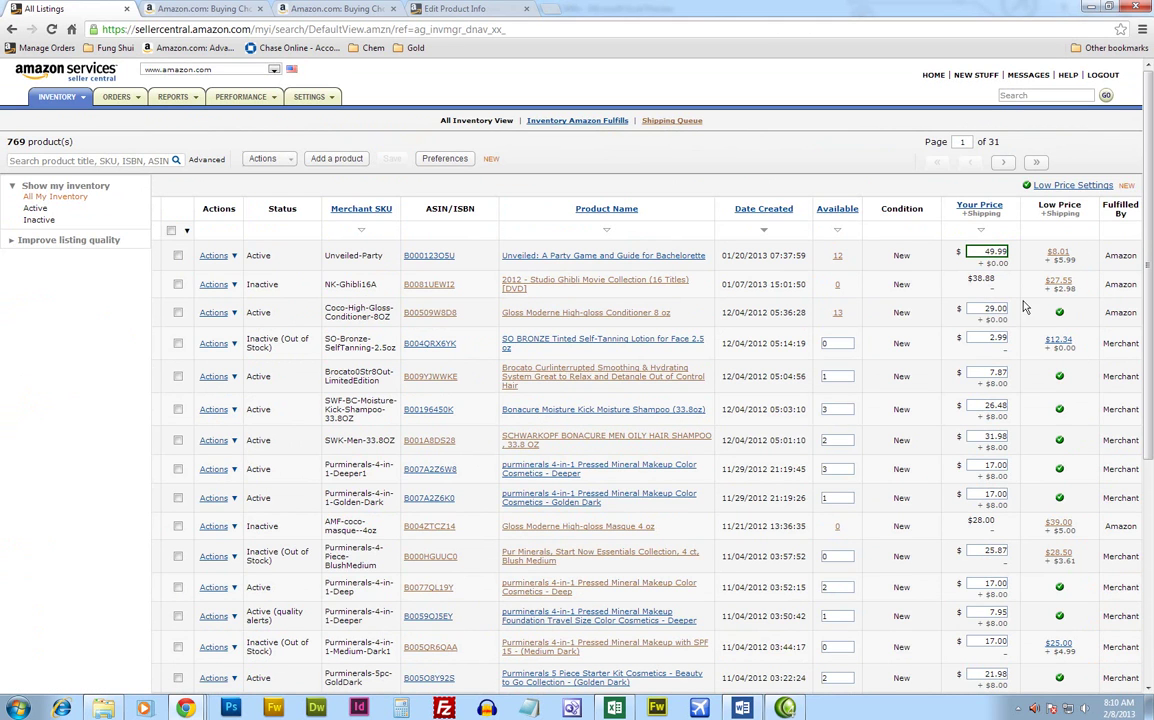
Restore, move aside and minimize Chrome so the Product List sheet is visible again.
{"action": "double_click", "coordinate": [882, 15]}
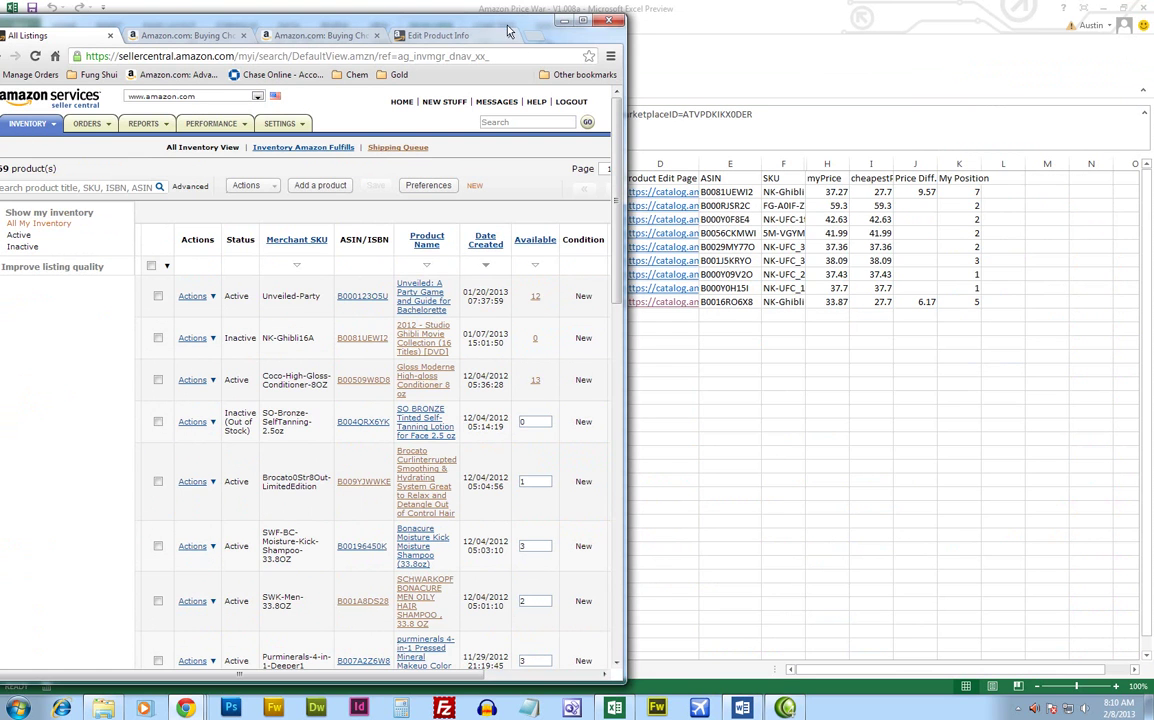
{"action": "left_click_drag", "start_coordinate": [455, 28], "coordinate": [16, 38]}
{"action": "left_click", "coordinate": [45, 36]}
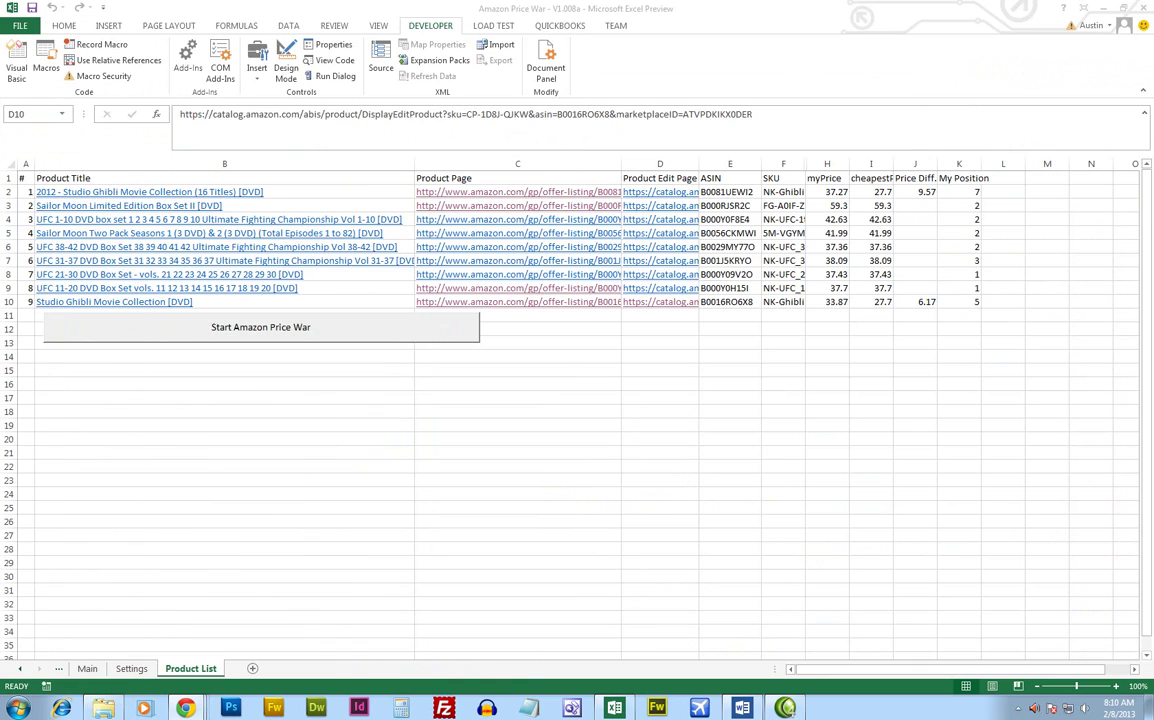